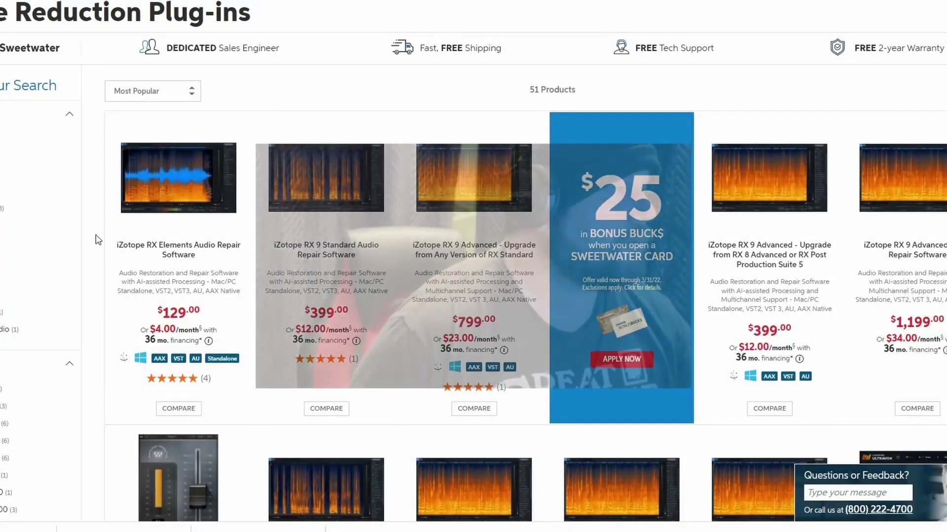
Scroll through the Boys Broken Test project and start playback to hear the vocal take
{"action": "scroll", "coordinate": [97, 240], "scroll_direction": "down", "scroll_amount": 7}
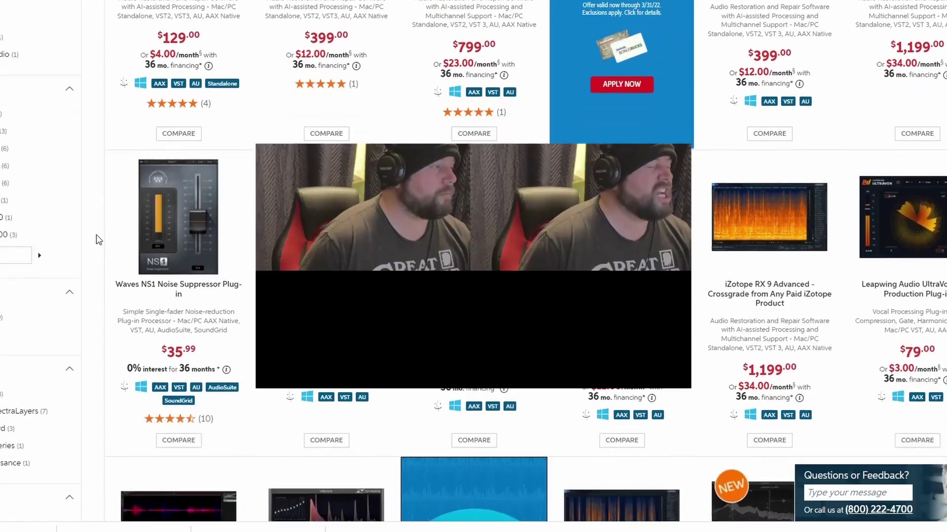
{"action": "scroll", "coordinate": [97, 240], "scroll_direction": "down", "scroll_amount": 7}
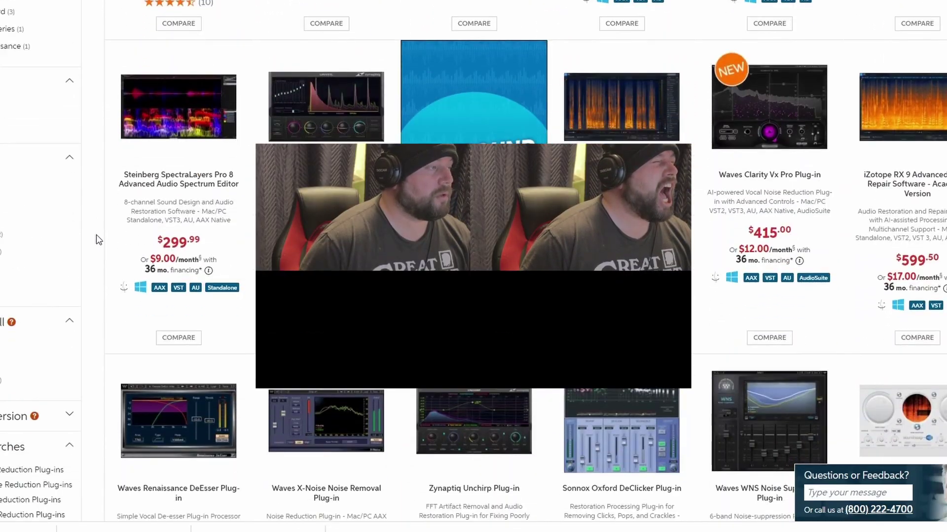
{"action": "scroll", "coordinate": [97, 240], "scroll_direction": "down", "scroll_amount": 9}
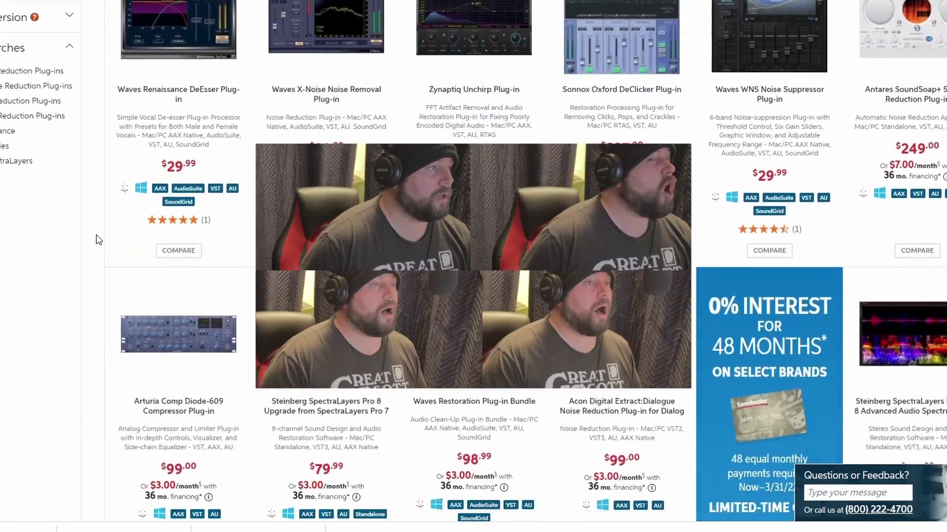
{"action": "scroll", "coordinate": [97, 240], "scroll_direction": "down", "scroll_amount": 5}
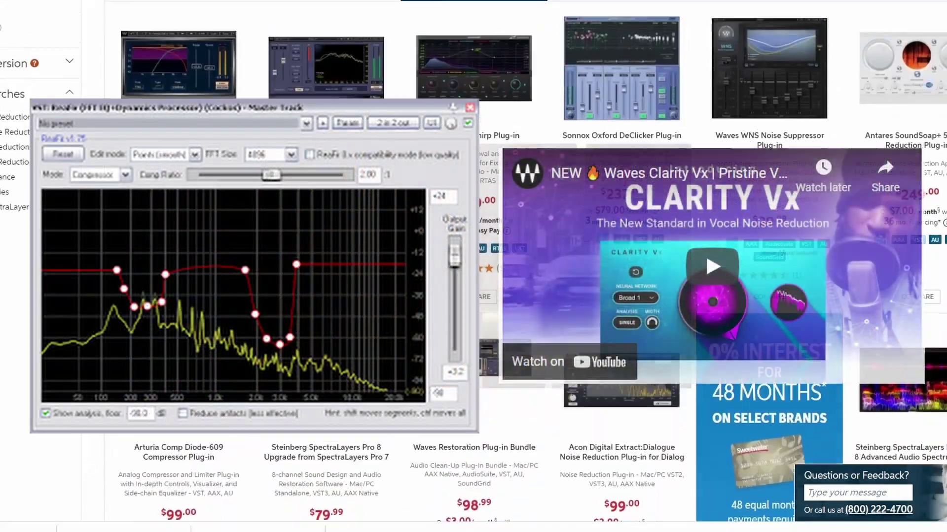
{"action": "scroll", "coordinate": [473, 266], "scroll_direction": "up", "scroll_amount": 7}
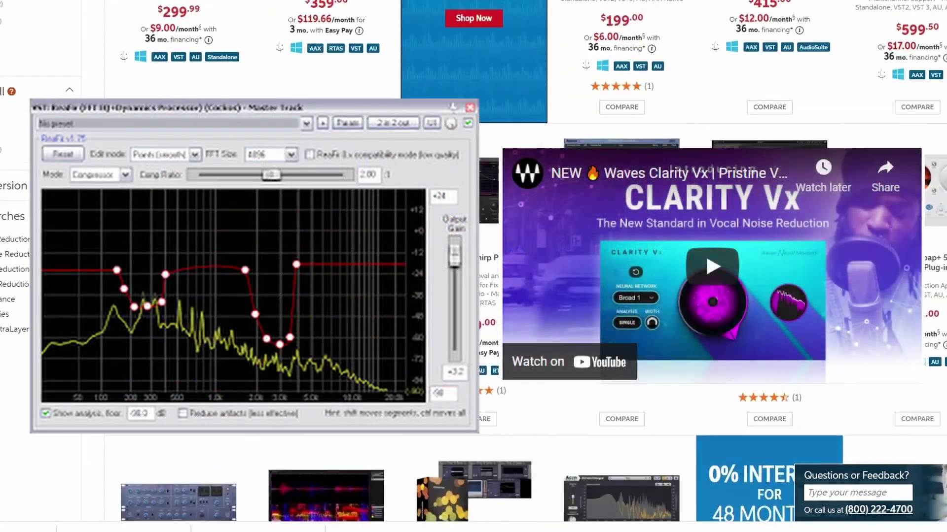
{"action": "scroll", "coordinate": [474, 266], "scroll_direction": "up", "scroll_amount": 9}
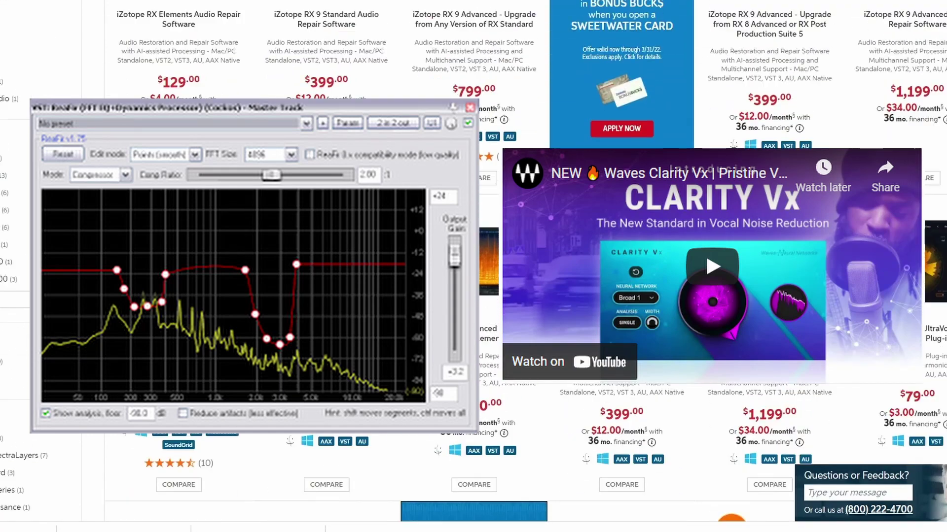
{"action": "scroll", "coordinate": [473, 266], "scroll_direction": "up", "scroll_amount": 8}
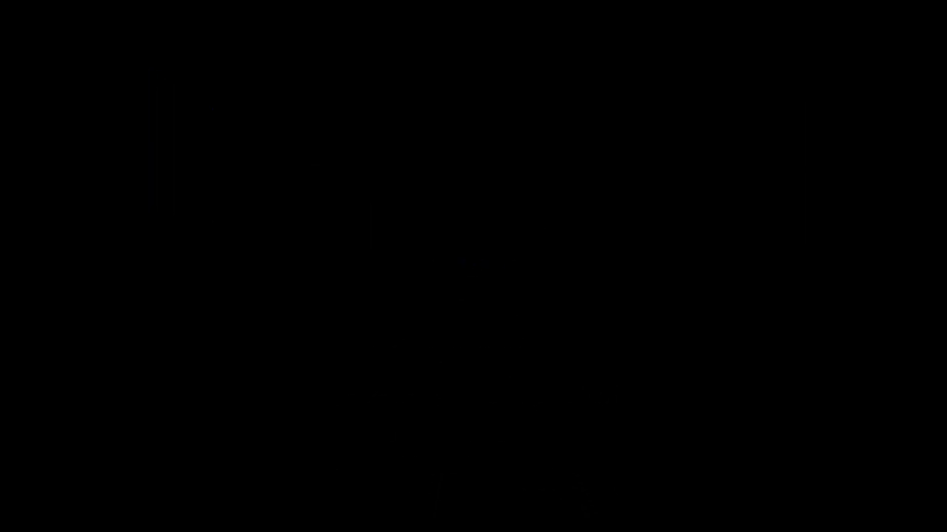
{"action": "key", "text": "space"}
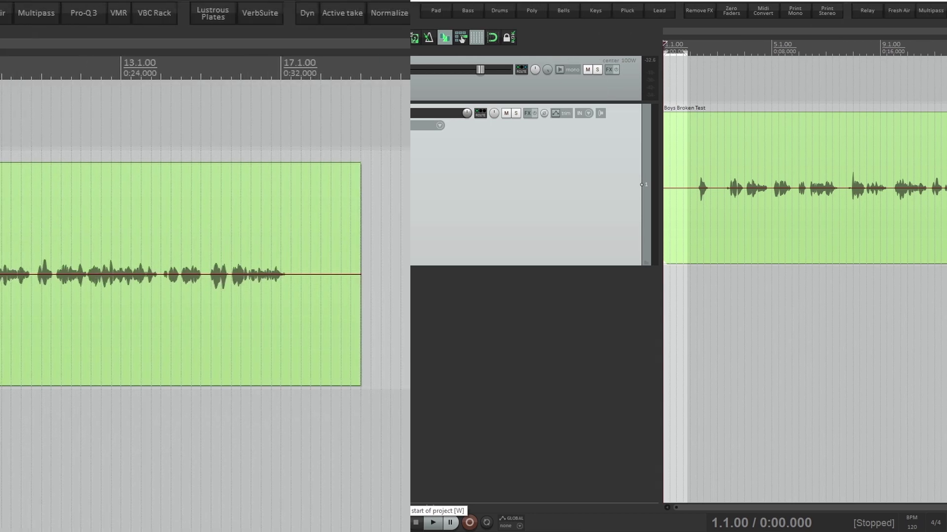
{"action": "key", "text": "space"}
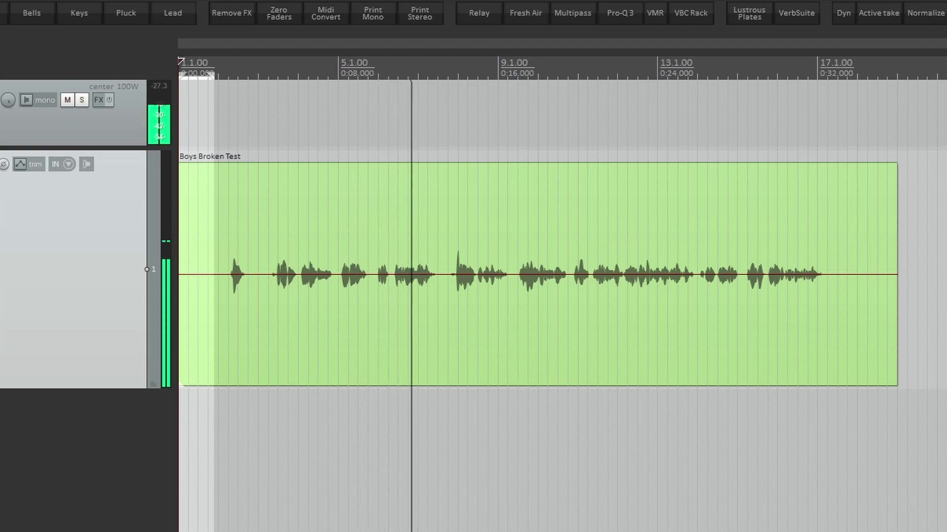
{"action": "key", "text": "space"}
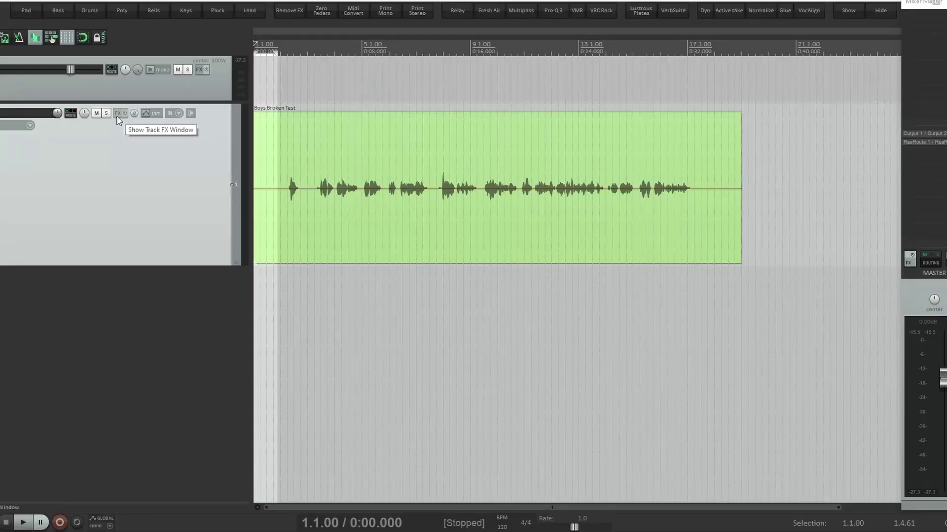
Load VST: RX 7 Voice De-noise into Track 1's FX chain
{"action": "left_click", "coordinate": [118, 114]}
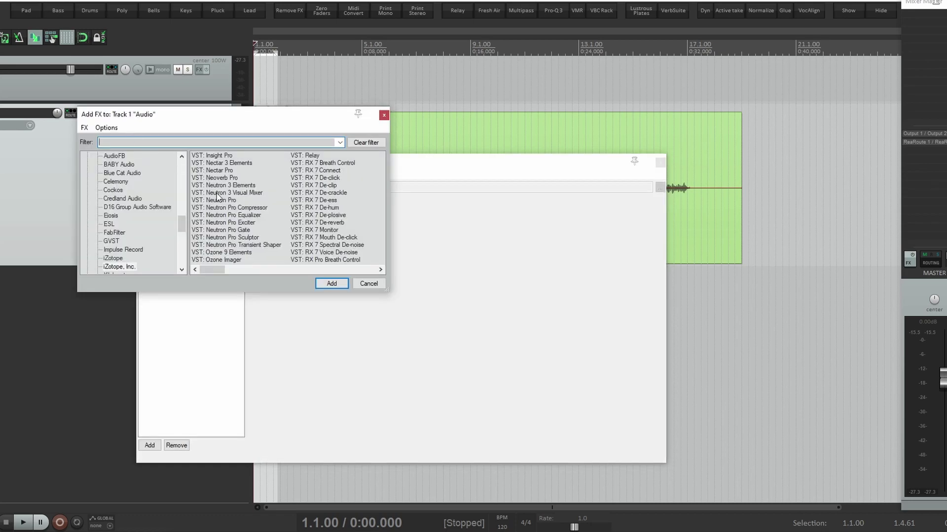
{"action": "double_click", "coordinate": [339, 252]}
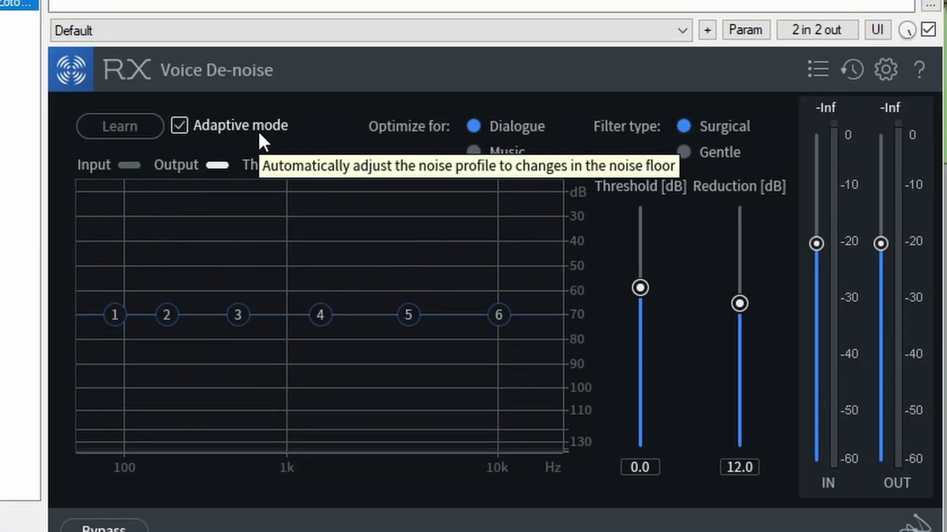
{"action": "key", "text": "space"}
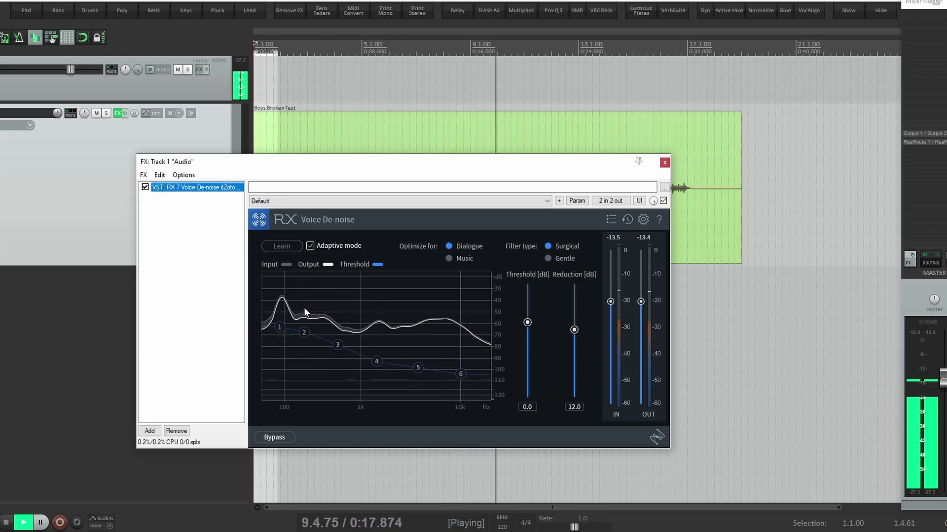
{"action": "key", "text": "space"}
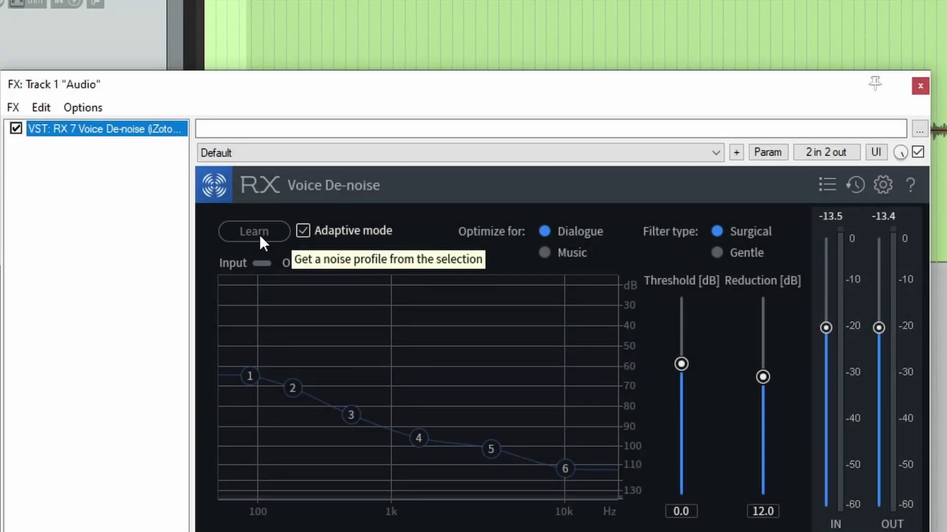
Turn off Voice De-noise Adaptive mode, move its window aside, and play the take on loop
{"action": "left_click", "coordinate": [301, 232]}
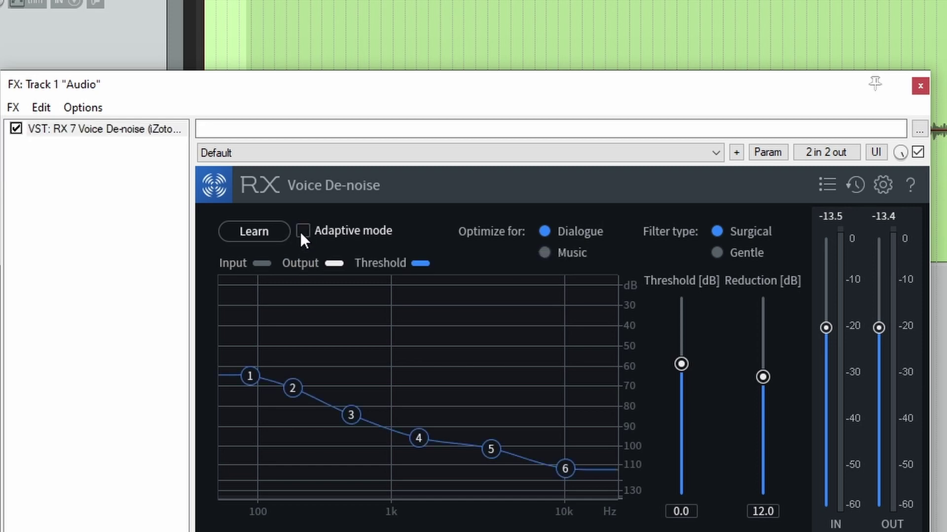
{"action": "left_click_drag", "start_coordinate": [325, 97], "coordinate": [376, 174]}
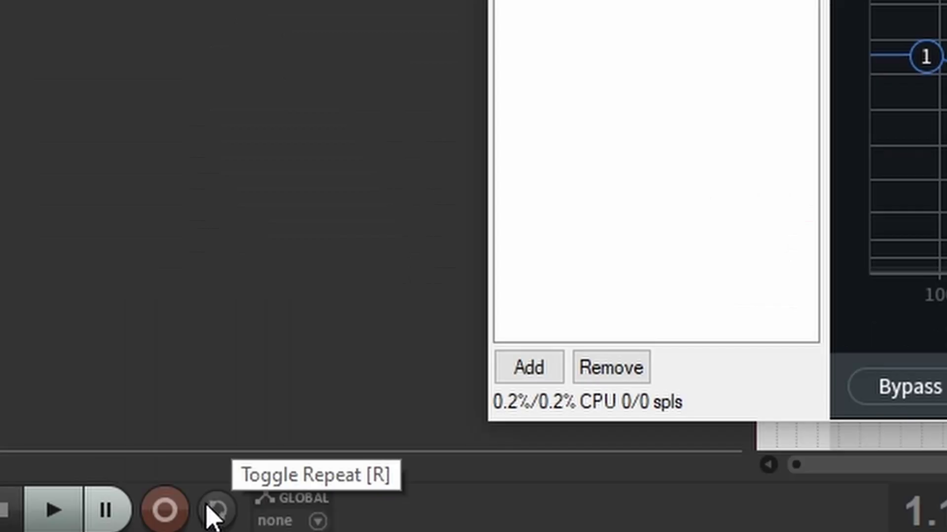
{"action": "left_click", "coordinate": [213, 510]}
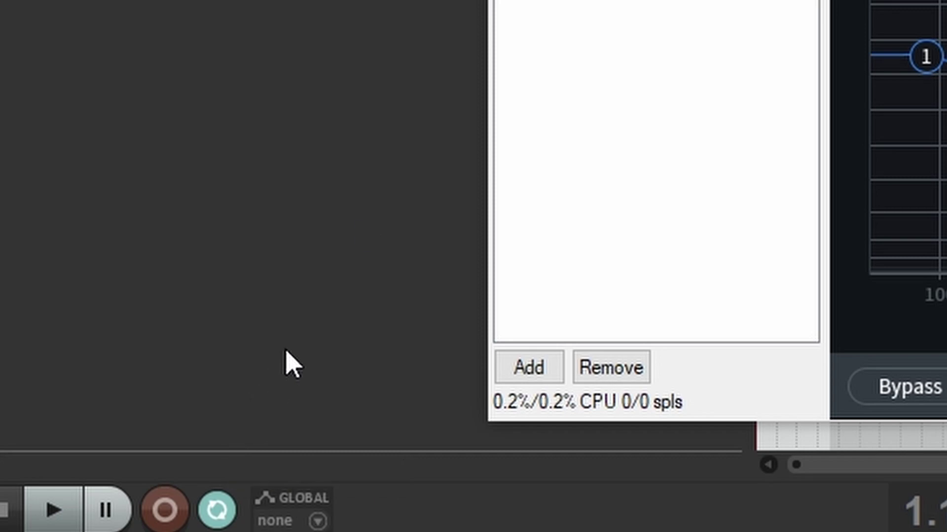
{"action": "key", "text": "space"}
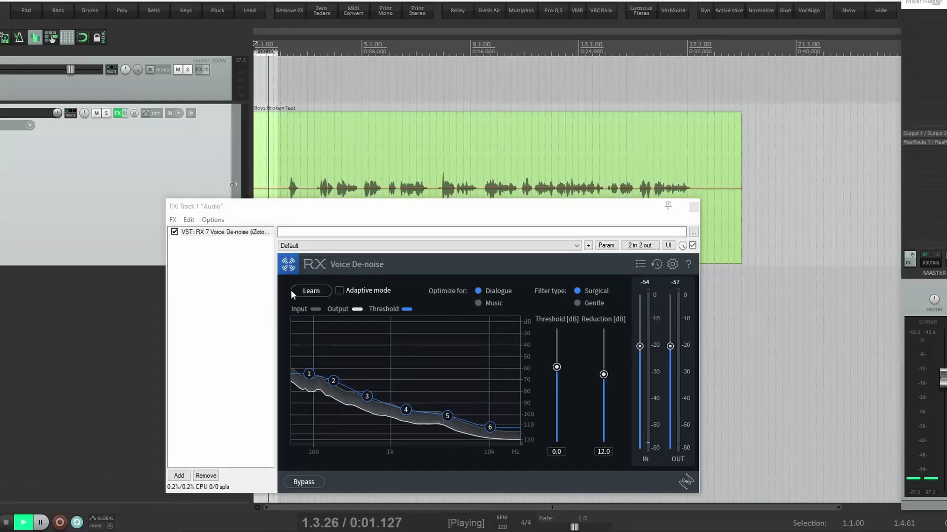
Learn a noise profile from the opening noise, then bypass the de-noiser and replay the original
{"action": "left_click", "coordinate": [300, 292]}
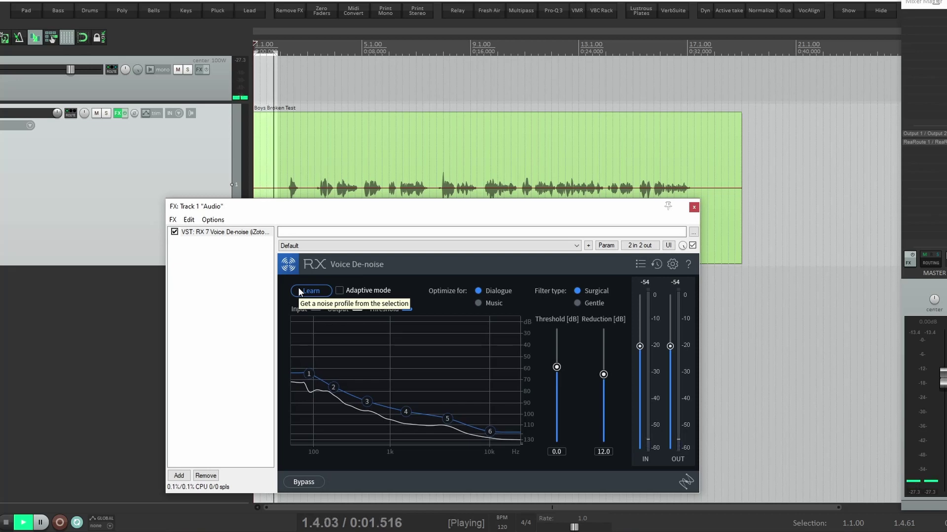
{"action": "left_click", "coordinate": [299, 291]}
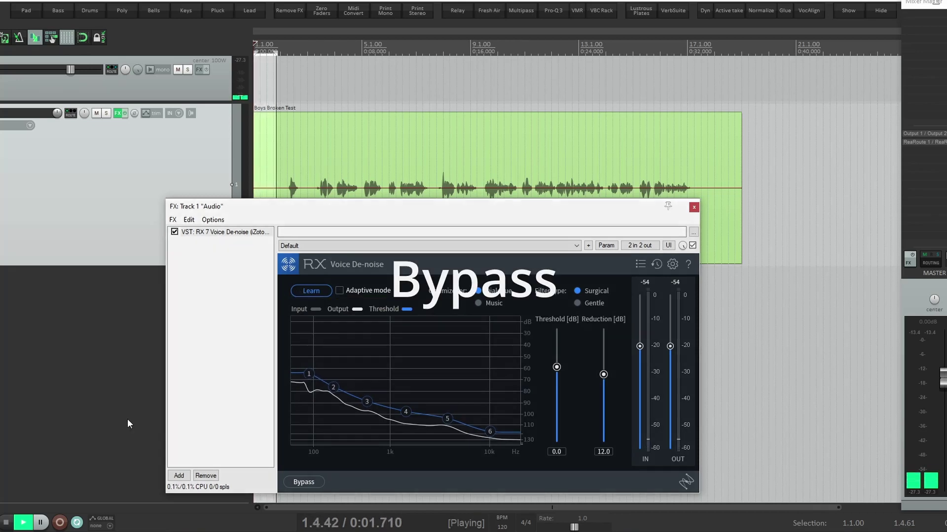
{"action": "key", "text": "space"}
{"action": "left_click", "coordinate": [693, 245]}
{"action": "key", "text": "space"}
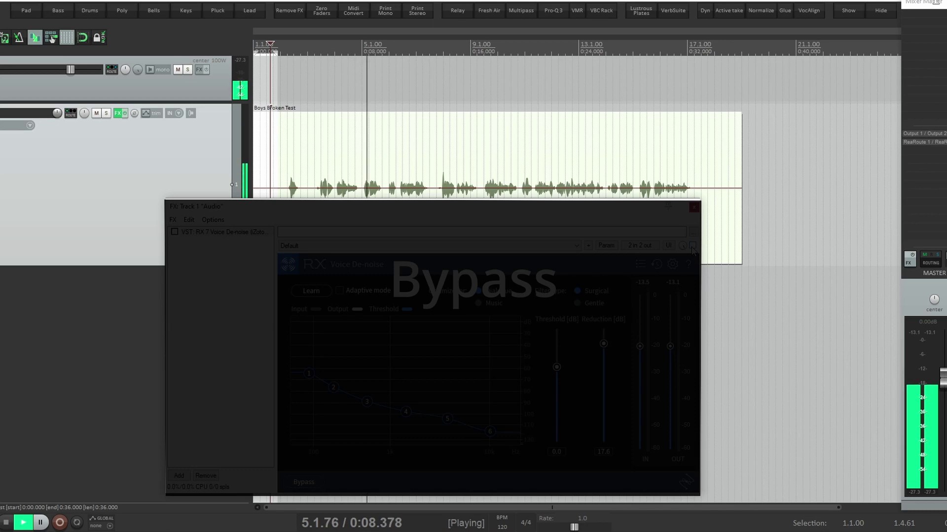
A/B Voice De-noise against the original, leave it engaged, and stop playback
{"action": "left_click", "coordinate": [692, 246]}
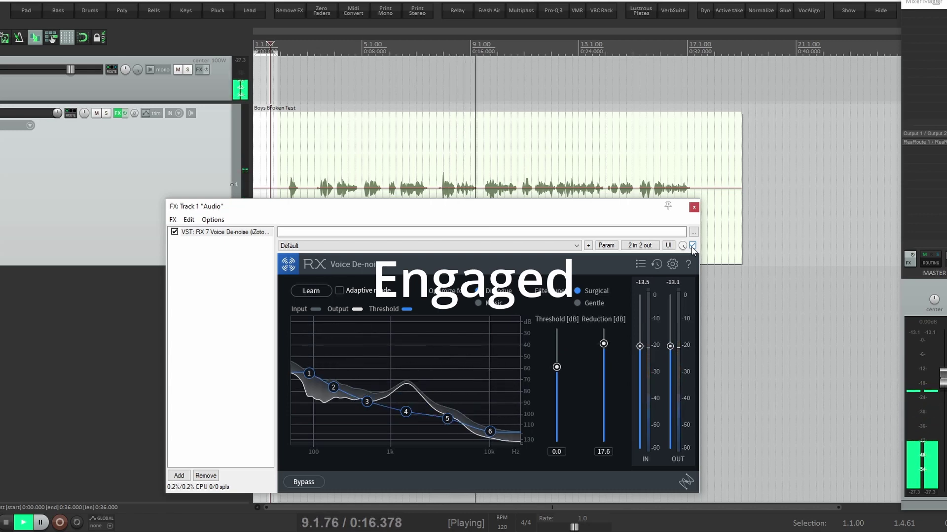
{"action": "left_click", "coordinate": [693, 246]}
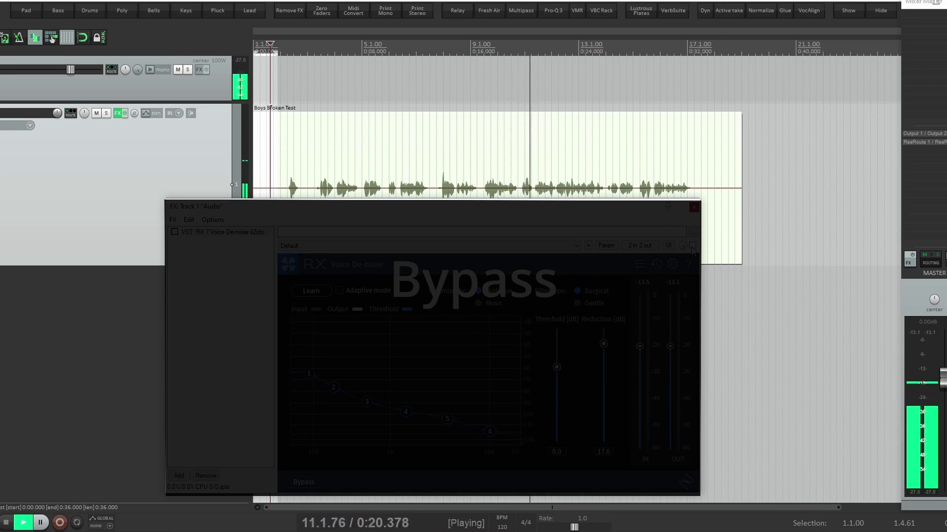
{"action": "left_click", "coordinate": [692, 246]}
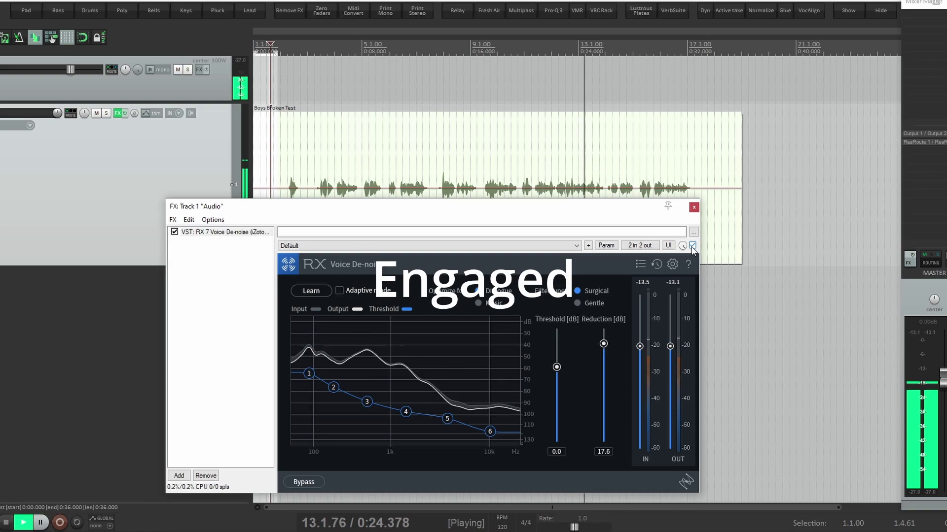
{"action": "key", "text": "space"}
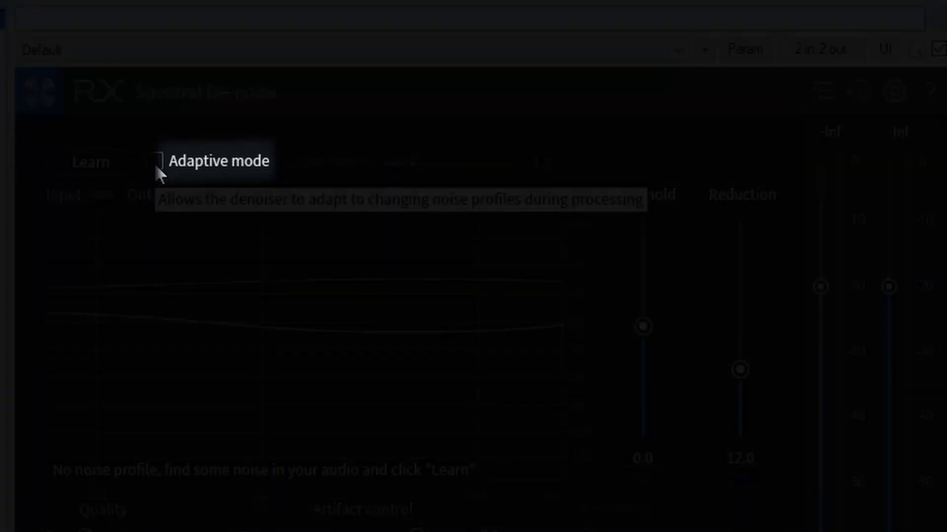
Enable Adaptive mode in Spectral De-noise, play the take, and raise Reduction to 20.1
{"action": "left_click", "coordinate": [154, 162]}
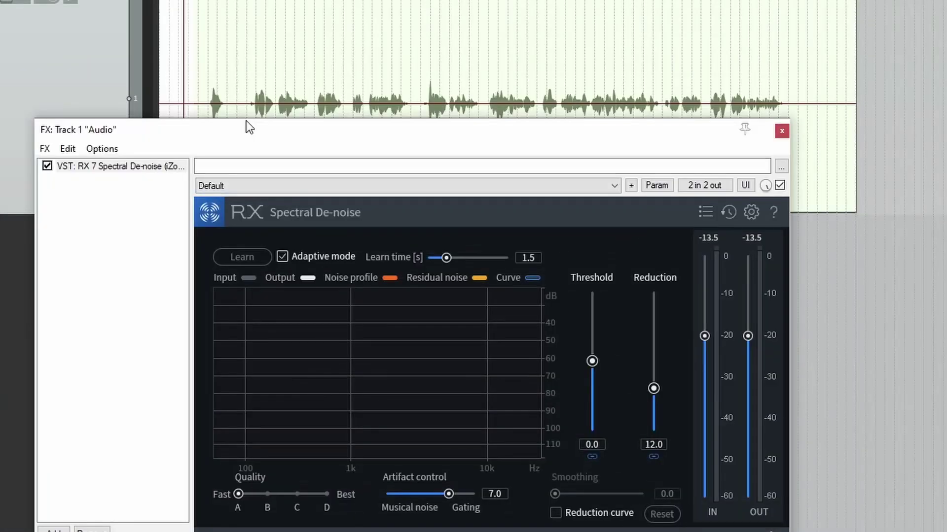
{"action": "key", "text": "space"}
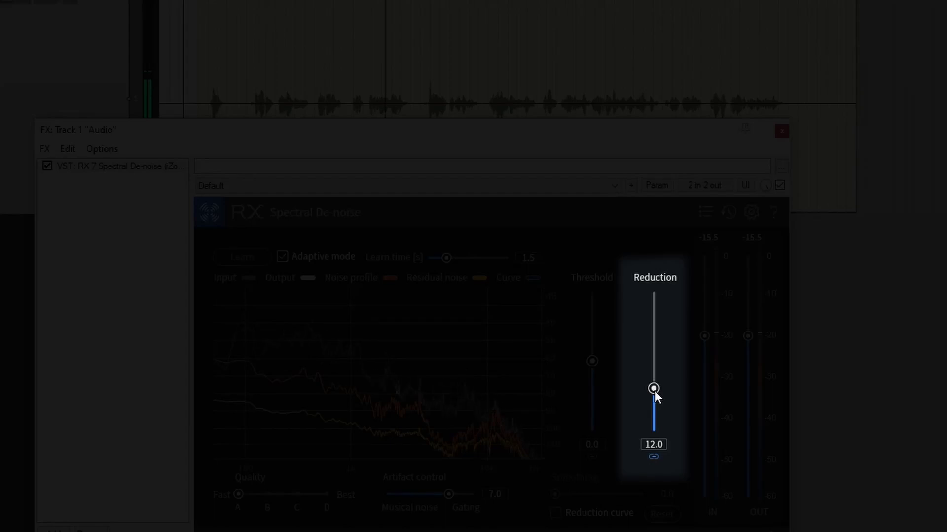
{"action": "left_click_drag", "start_coordinate": [655, 391], "coordinate": [661, 350]}
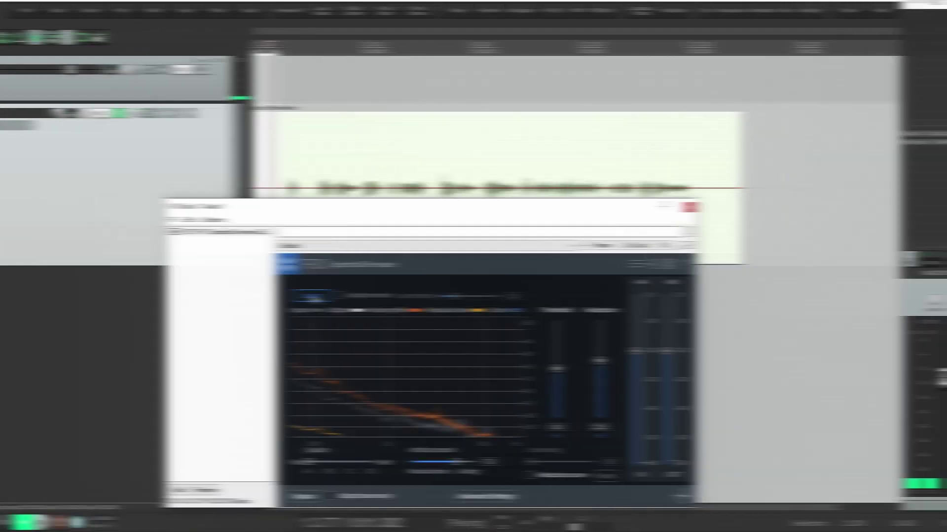
Stop learning the Spectral De-noise profile, turn off looping, and replay the take
{"action": "left_click", "coordinate": [313, 295]}
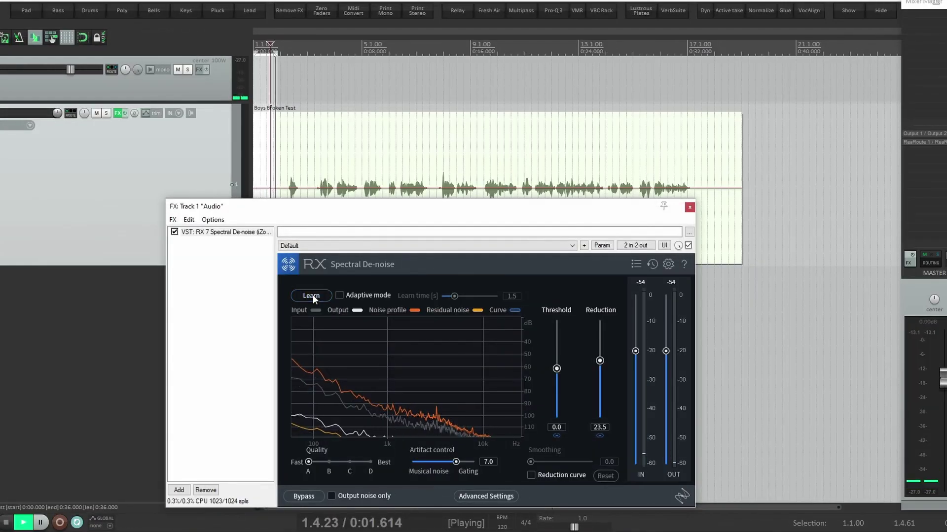
{"action": "key", "text": "space"}
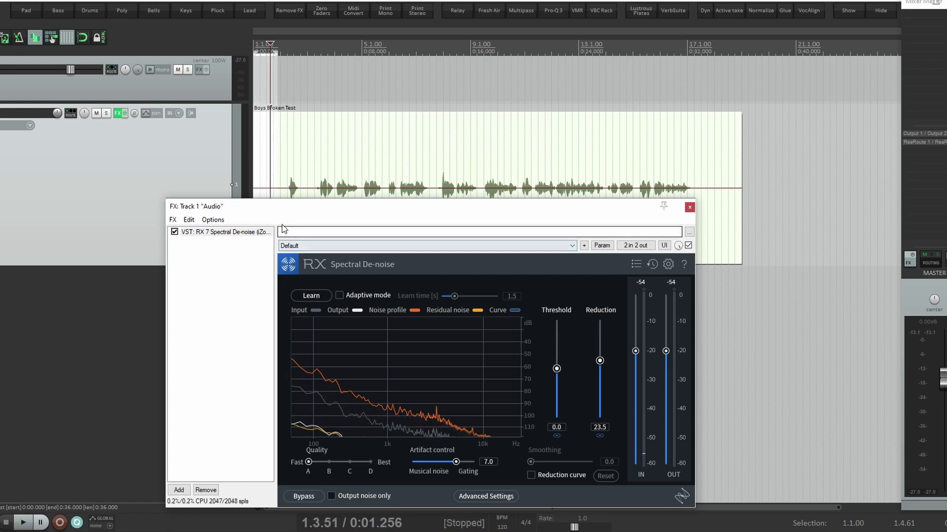
{"action": "left_click", "coordinate": [76, 525]}
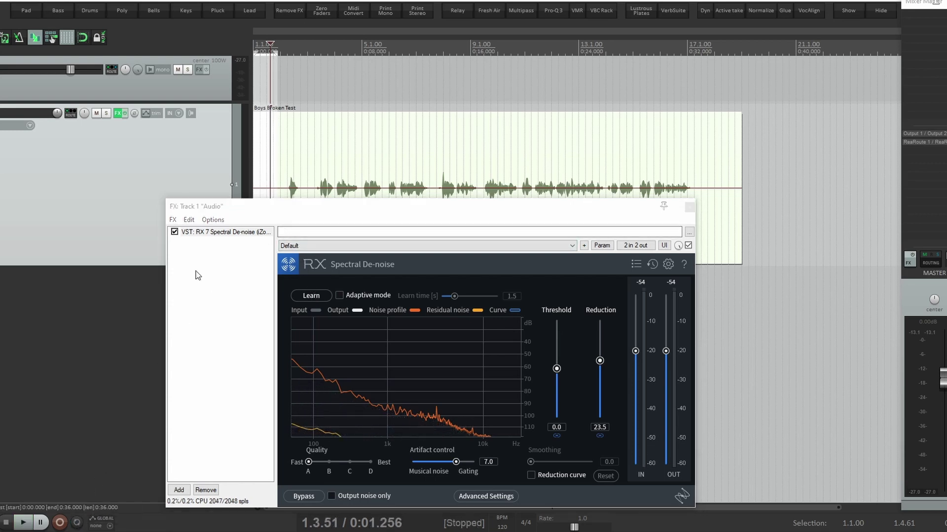
{"action": "key", "text": "space"}
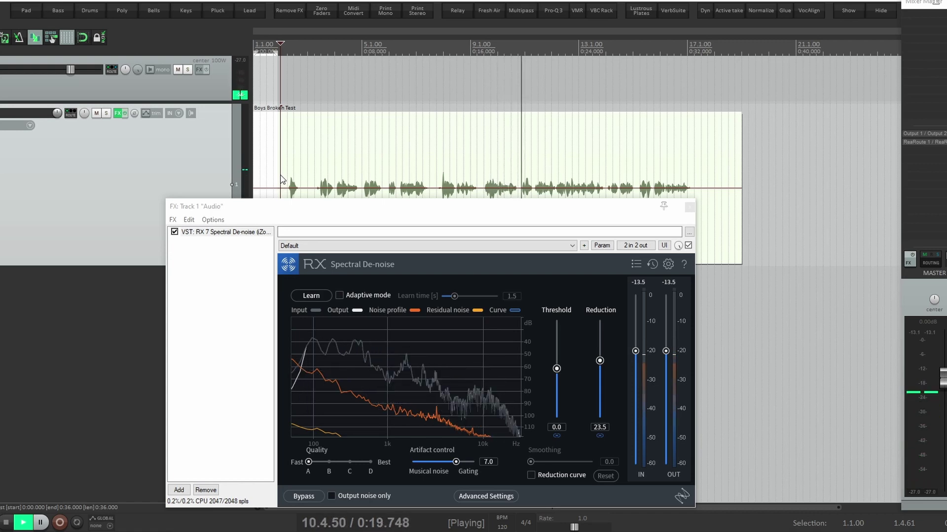
A/B Spectral De-noise from the project start several times, leaving it engaged
{"action": "left_click", "coordinate": [688, 245]}
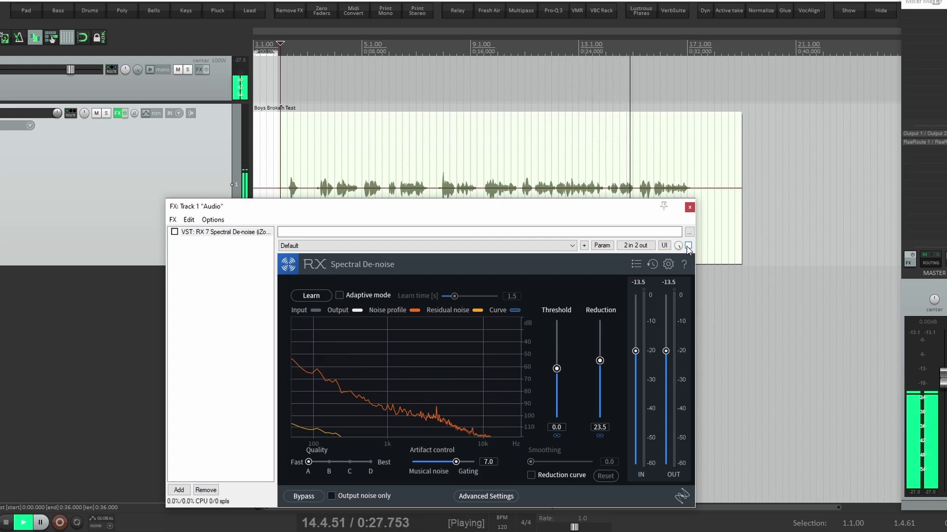
{"action": "left_click", "coordinate": [688, 245]}
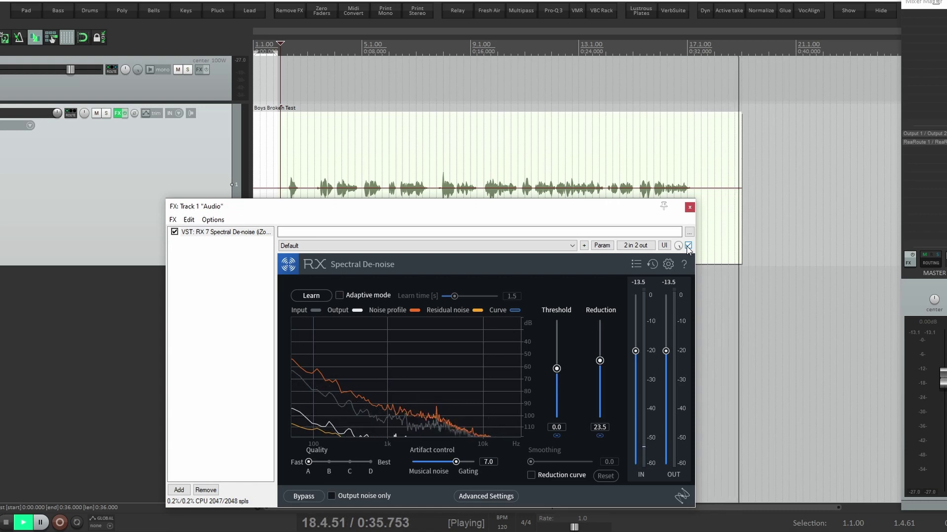
{"action": "key", "text": "Home"}
{"action": "key", "text": "space"}
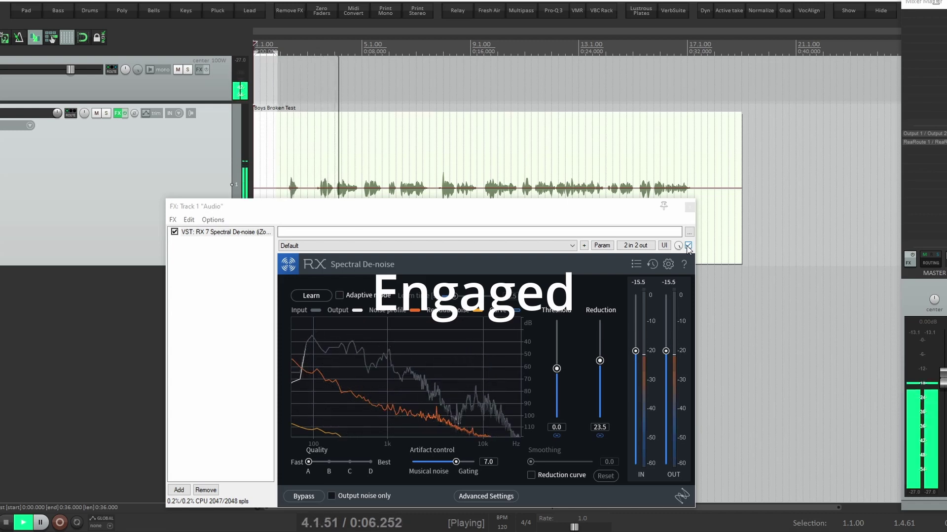
{"action": "left_click", "coordinate": [688, 246]}
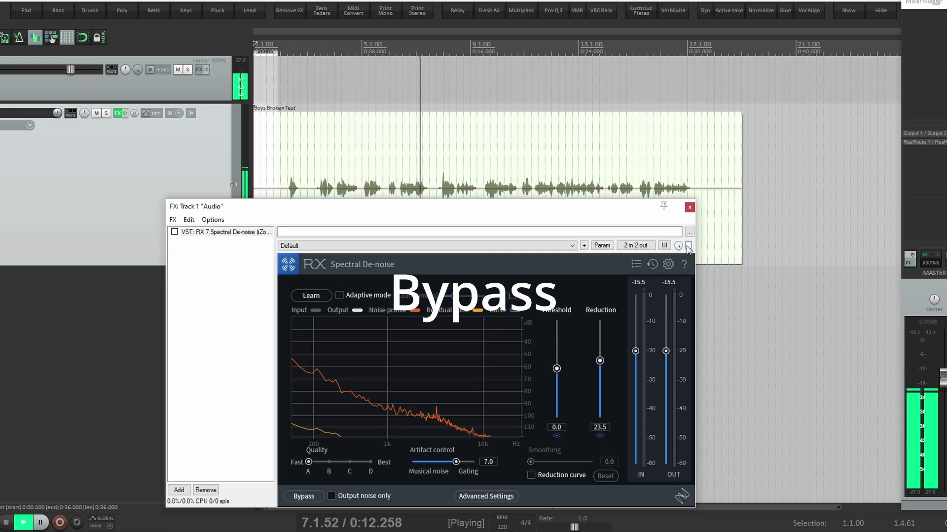
{"action": "left_click", "coordinate": [688, 245]}
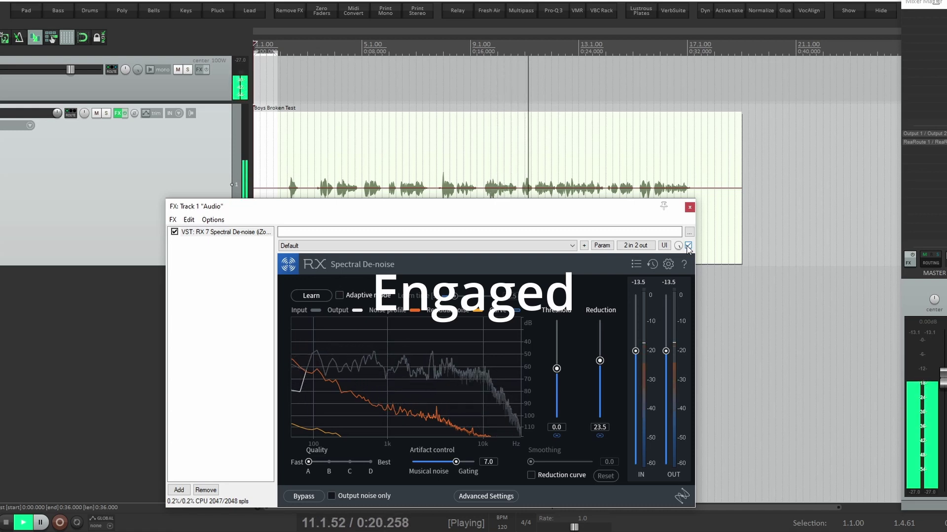
{"action": "left_click", "coordinate": [688, 245]}
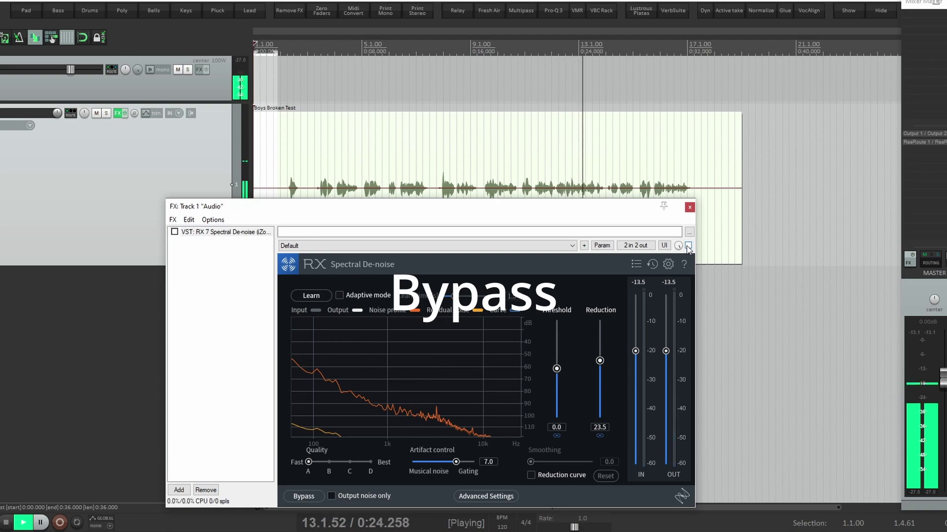
{"action": "left_click", "coordinate": [687, 246]}
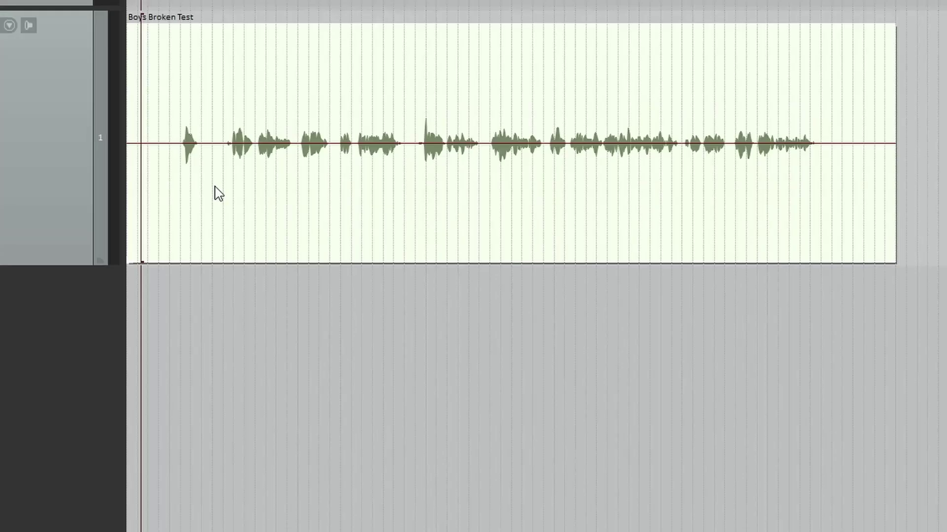
Open the context menu of the Boys Broken Test item
{"action": "right_click", "coordinate": [303, 221]}
Open the take in iZotope RX 7 Audio Editor, audition it, and select 0–2.48 s of noise
{"action": "mouse_move", "coordinate": [498, 236]}
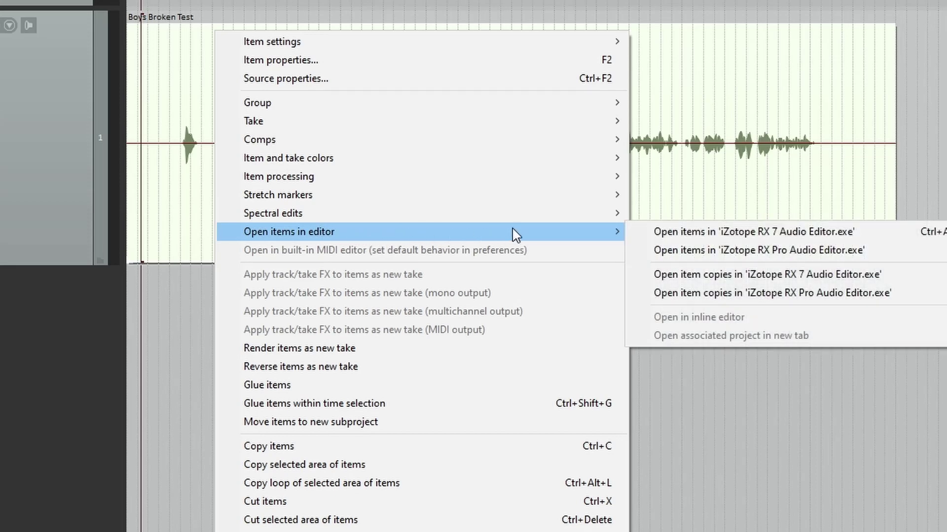
{"action": "left_click", "coordinate": [695, 294]}
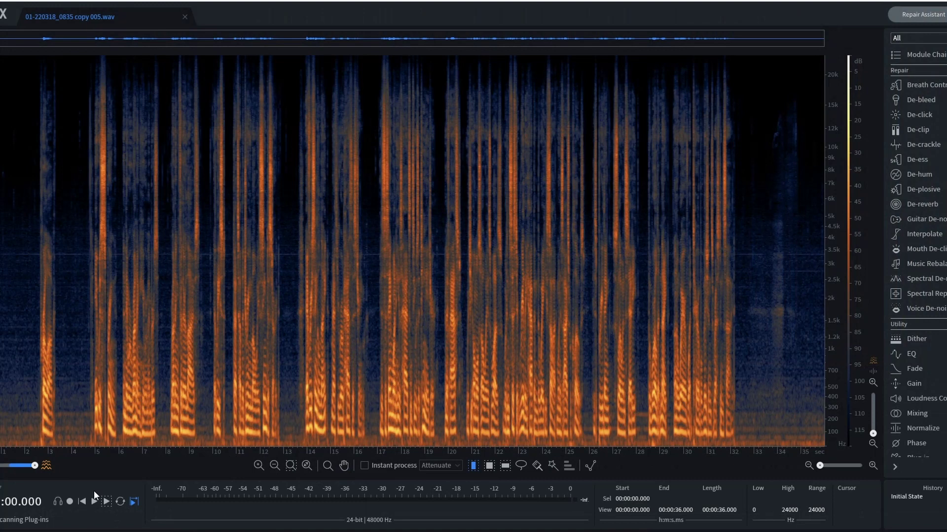
{"action": "left_click", "coordinate": [94, 490]}
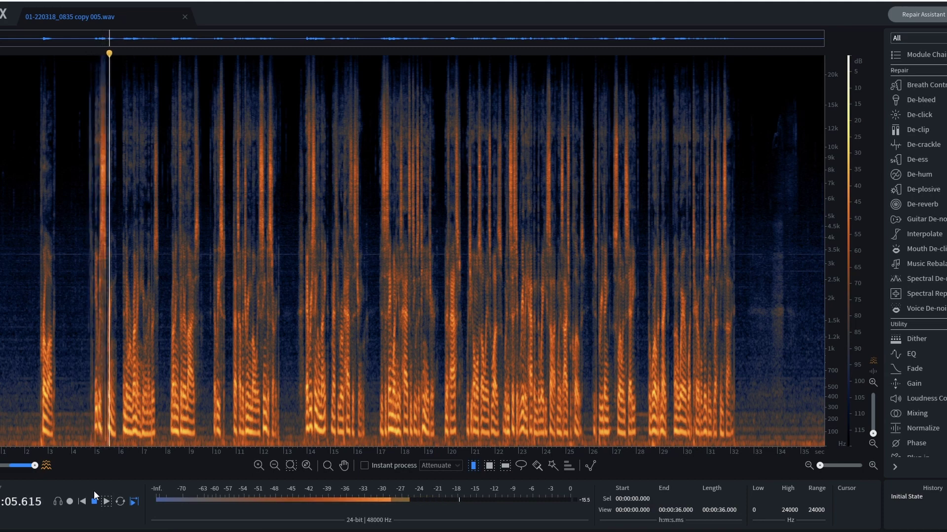
{"action": "key", "text": "space"}
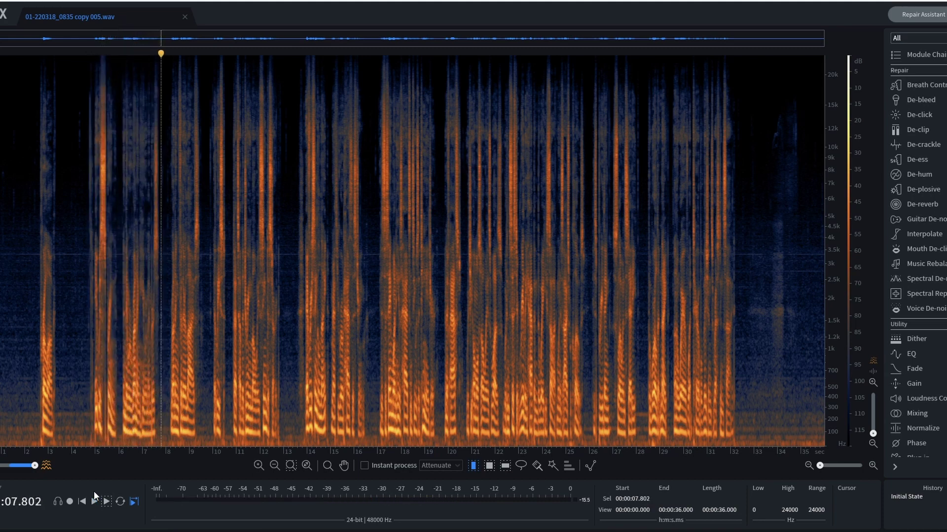
{"action": "left_click", "coordinate": [0, 364]}
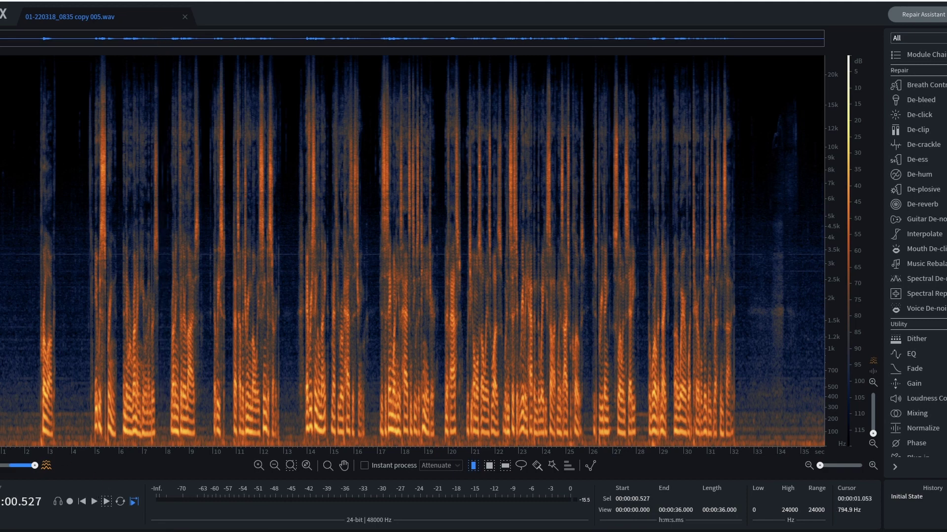
{"action": "left_click_drag", "start_coordinate": [36, 353], "coordinate": [0, 352]}
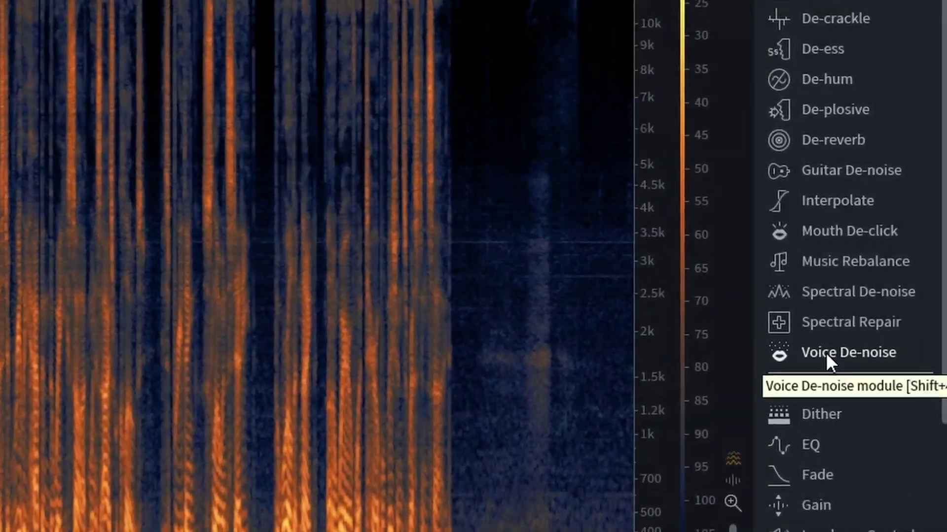
Open Voice De-noise, learn the noise profile, and lower Reduction to 10.7 dB
{"action": "left_click", "coordinate": [889, 323]}
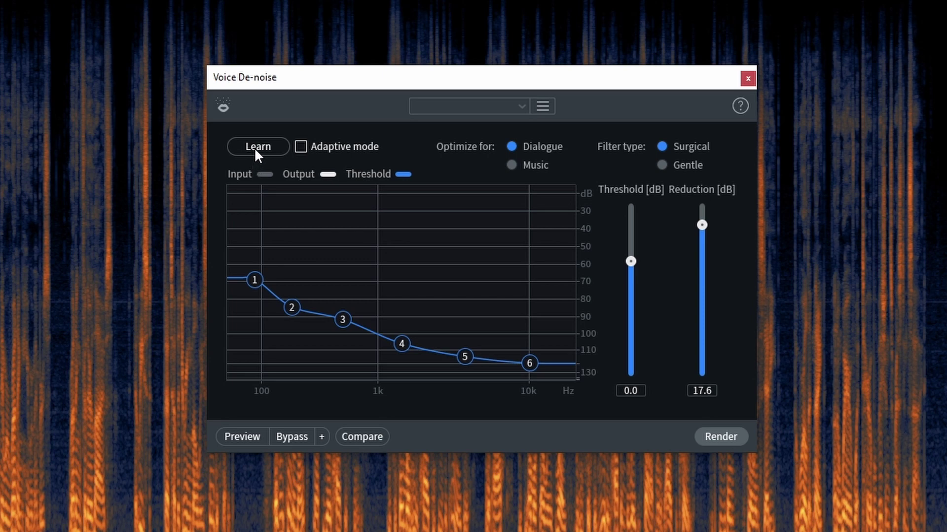
{"action": "left_click", "coordinate": [255, 151]}
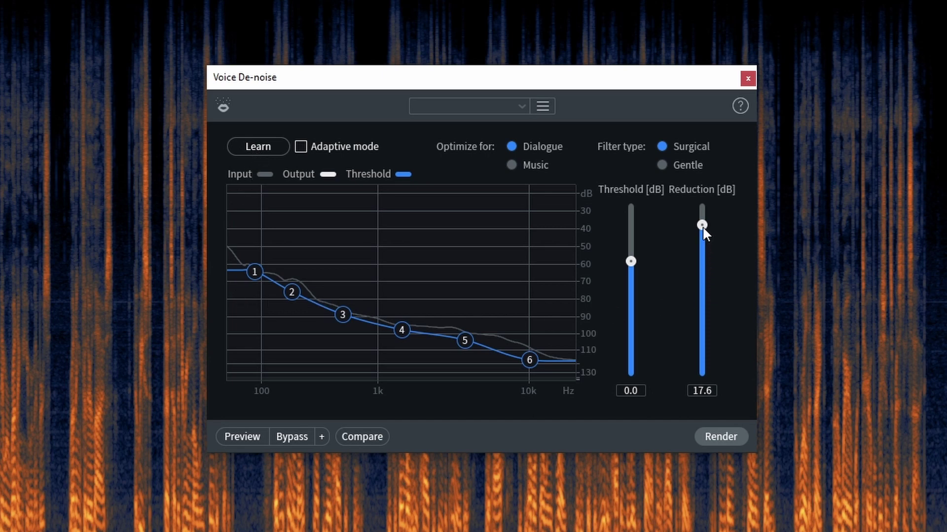
{"action": "left_click_drag", "start_coordinate": [702, 226], "coordinate": [692, 287]}
Preview the Voice De-noise result from the start of the take, then stop
{"action": "left_click", "coordinate": [6, 148]}
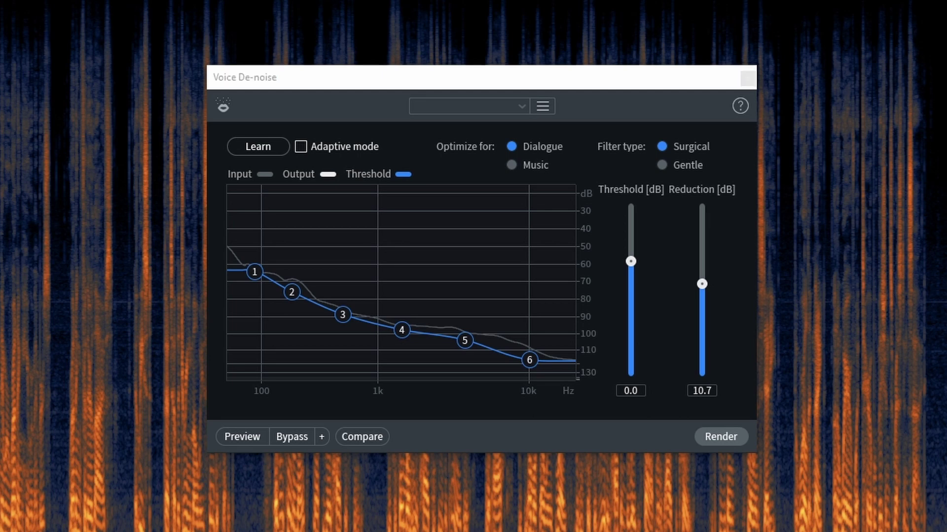
{"action": "left_click", "coordinate": [230, 432]}
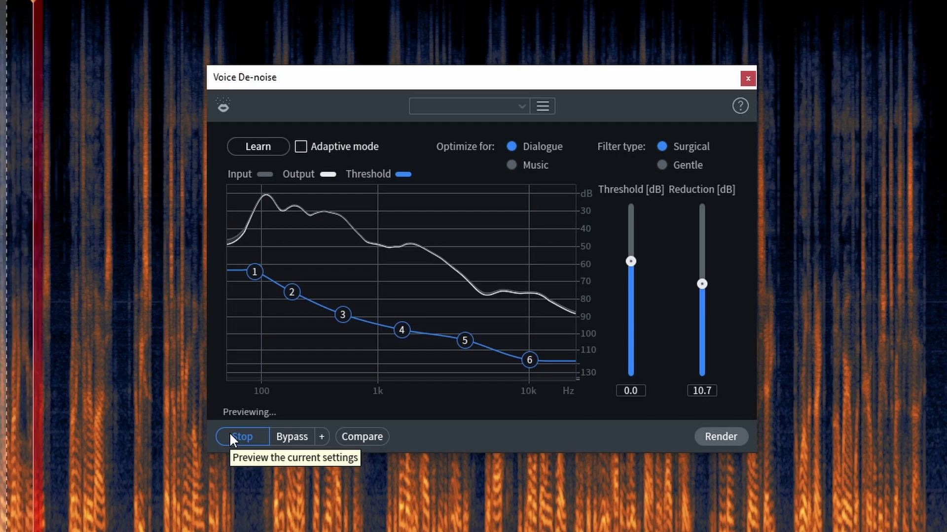
{"action": "left_click", "coordinate": [231, 435]}
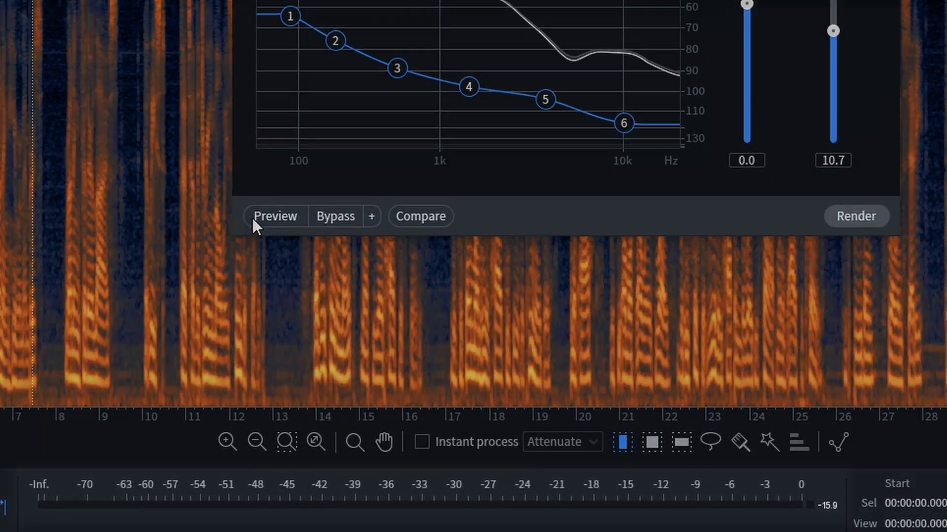
Preview and render Voice De-noise on the take, then drag Reduction down to 8.0 dB
{"action": "left_click", "coordinate": [262, 277]}
{"action": "left_click", "coordinate": [253, 218]}
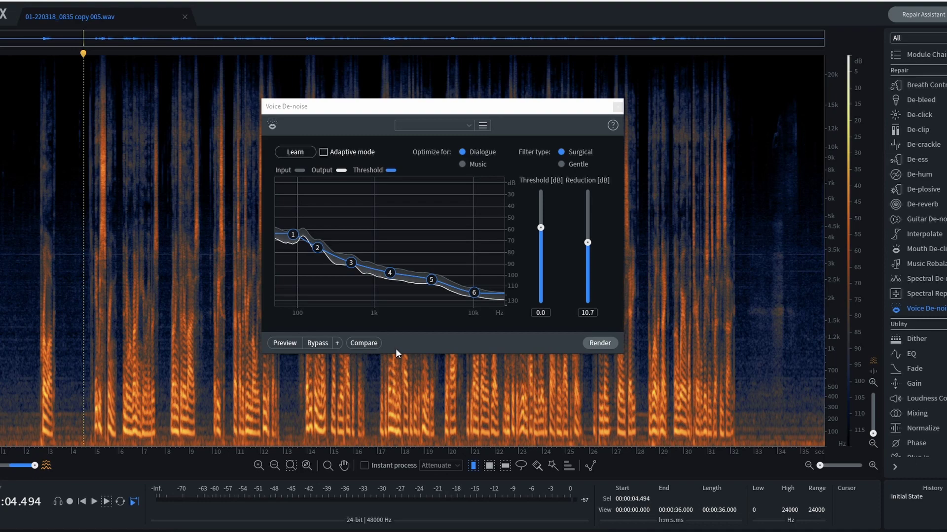
{"action": "left_click", "coordinate": [594, 343]}
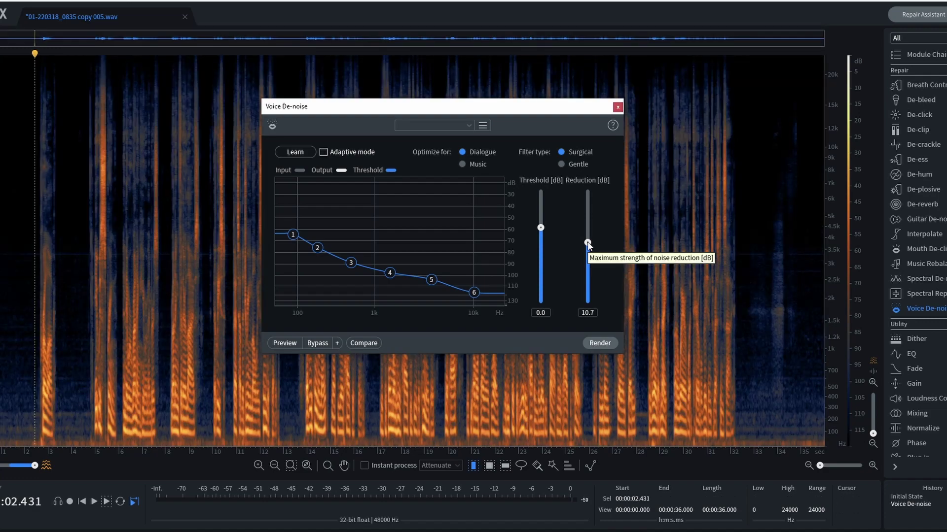
{"action": "left_click_drag", "start_coordinate": [588, 244], "coordinate": [589, 259]}
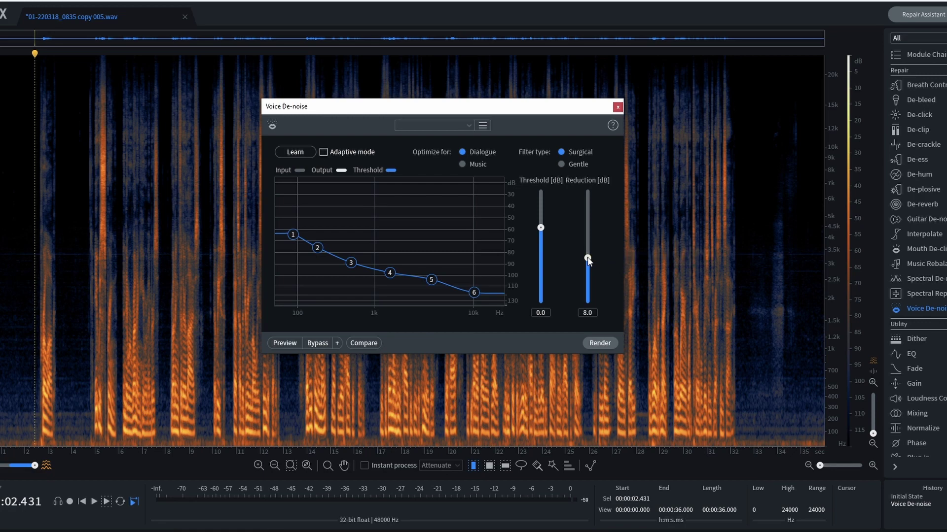
Render a second Voice De-noise pass at 8.0 dB reduction and listen to it
{"action": "left_click", "coordinate": [594, 343]}
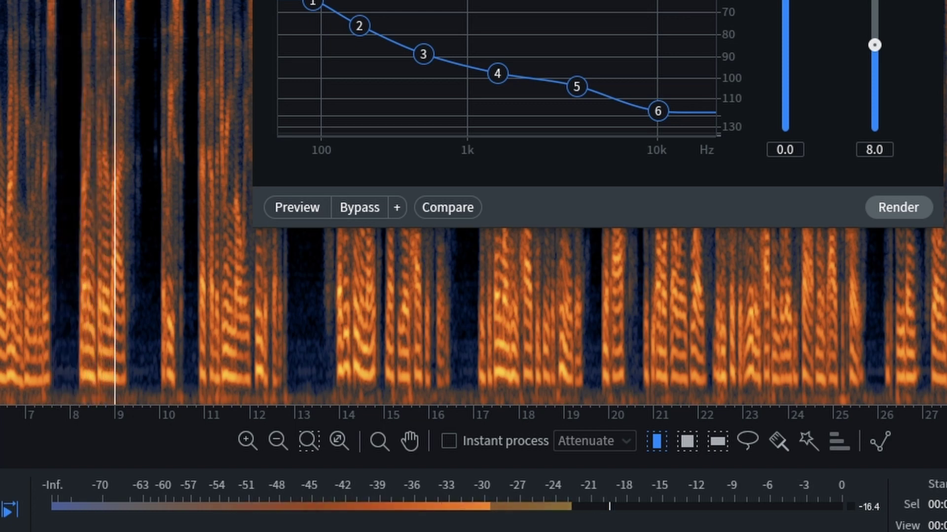
{"action": "key", "text": "space"}
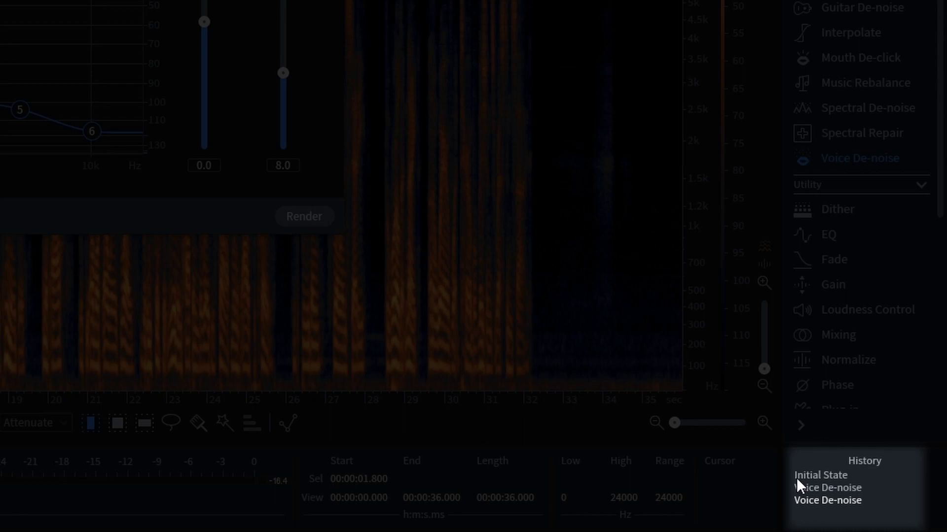
A/B the original and de-noised audio via History, revert to Initial State, and set playback near 1.9 s
{"action": "left_click", "coordinate": [797, 476]}
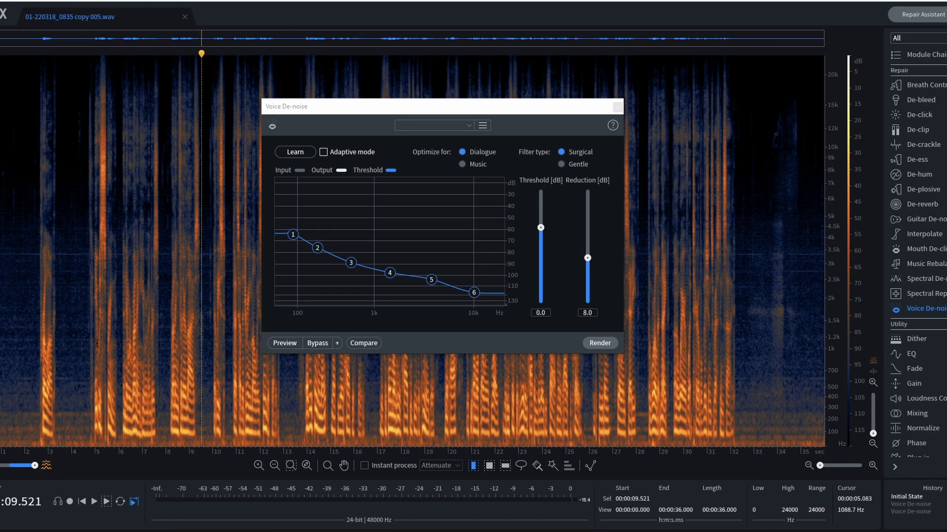
{"action": "key", "text": "space"}
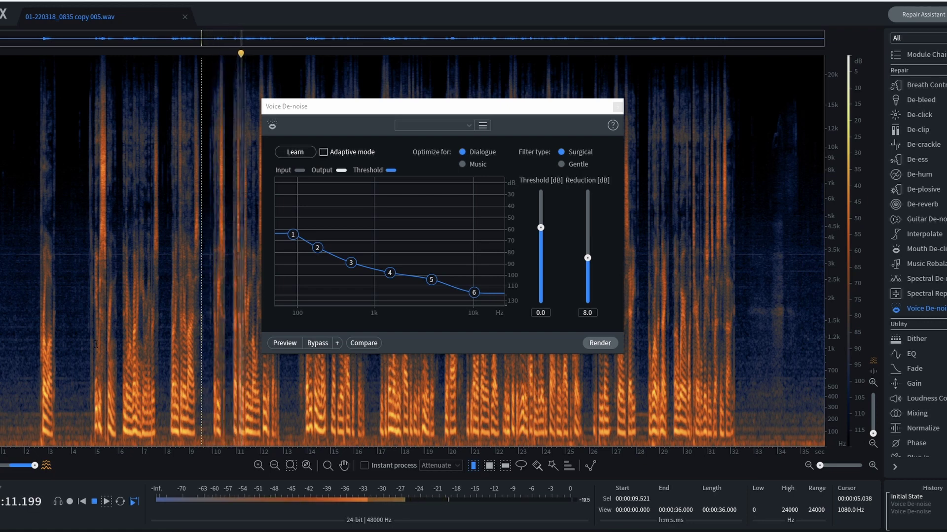
{"action": "key", "text": "space"}
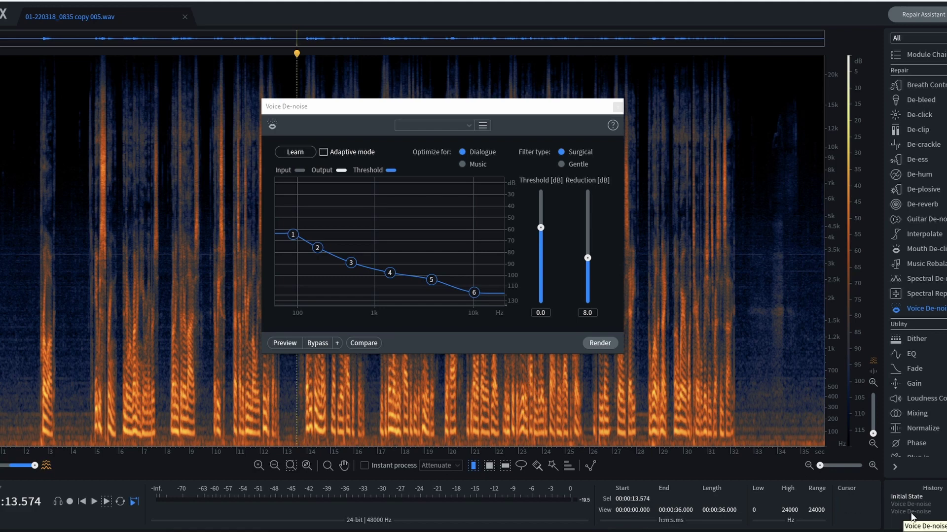
{"action": "left_click", "coordinate": [911, 512]}
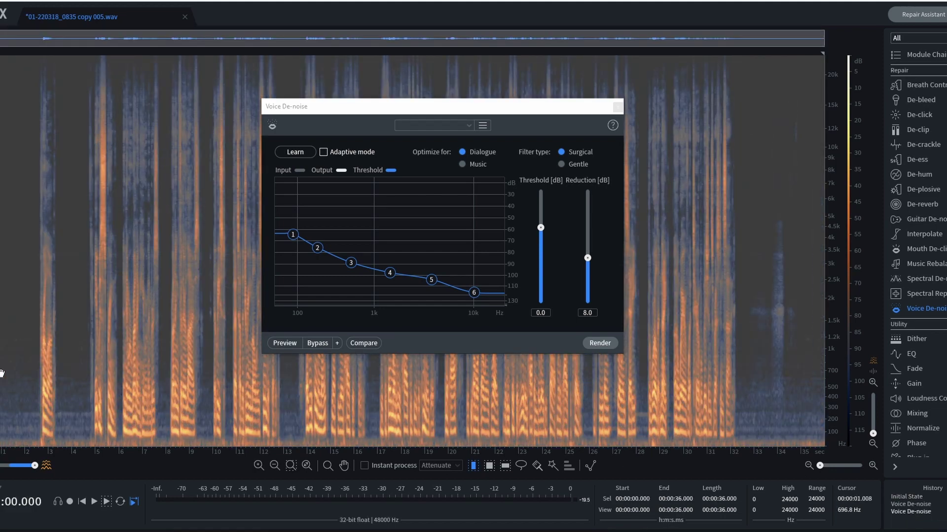
{"action": "key", "text": "space"}
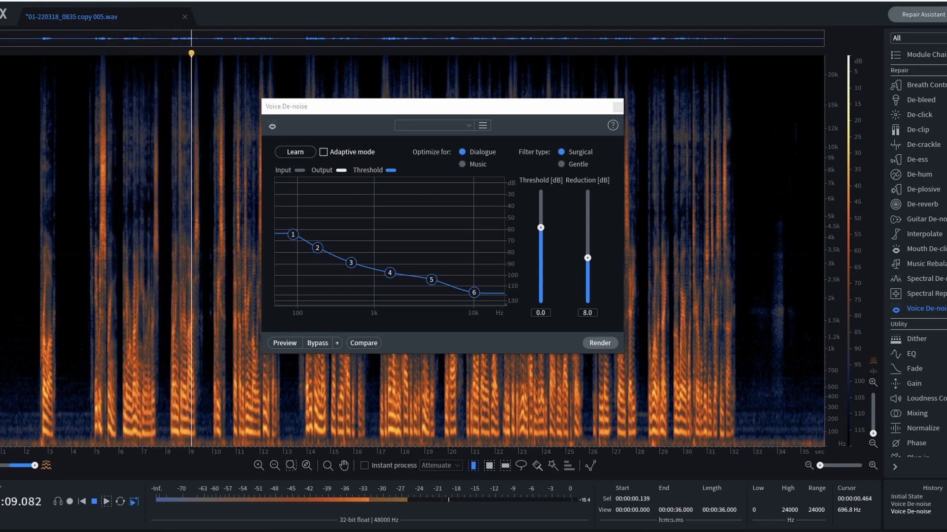
{"action": "key", "text": "space"}
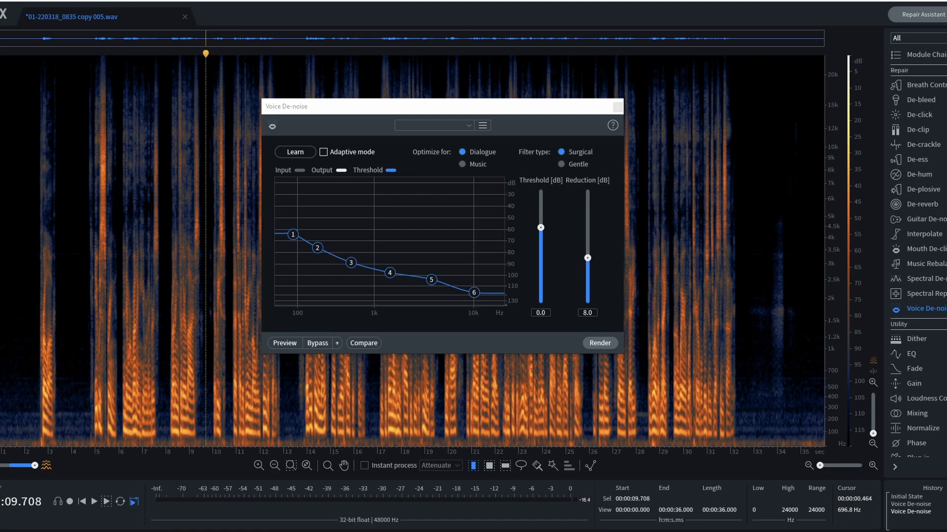
{"action": "left_click", "coordinate": [907, 497]}
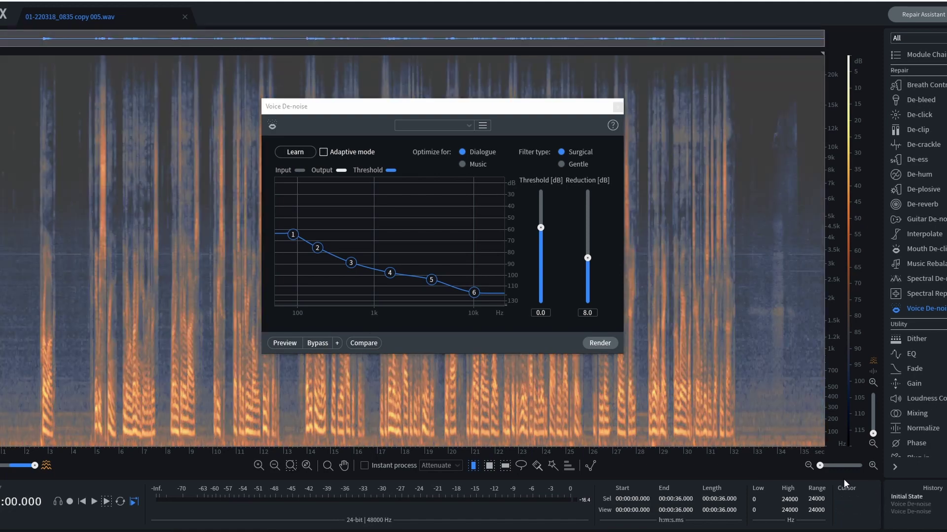
{"action": "left_click", "coordinate": [22, 338]}
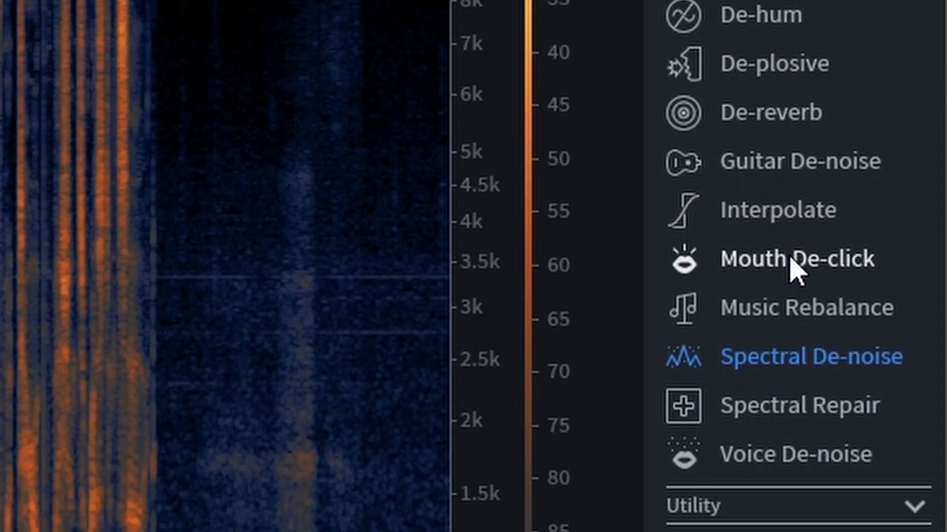
In Spectral De-noise, learn a noise profile from the first 2.6 s of silence and enable Output noise only
{"action": "left_click", "coordinate": [792, 321]}
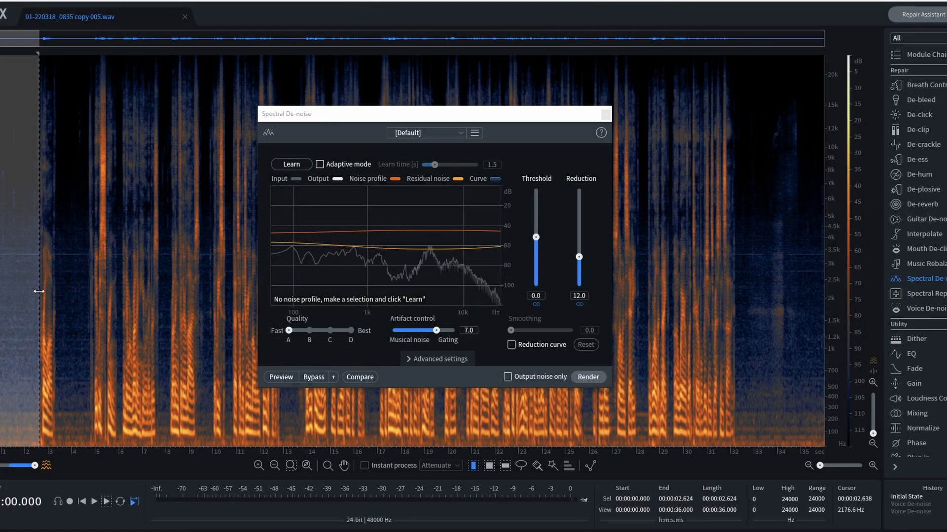
{"action": "left_click", "coordinate": [278, 165]}
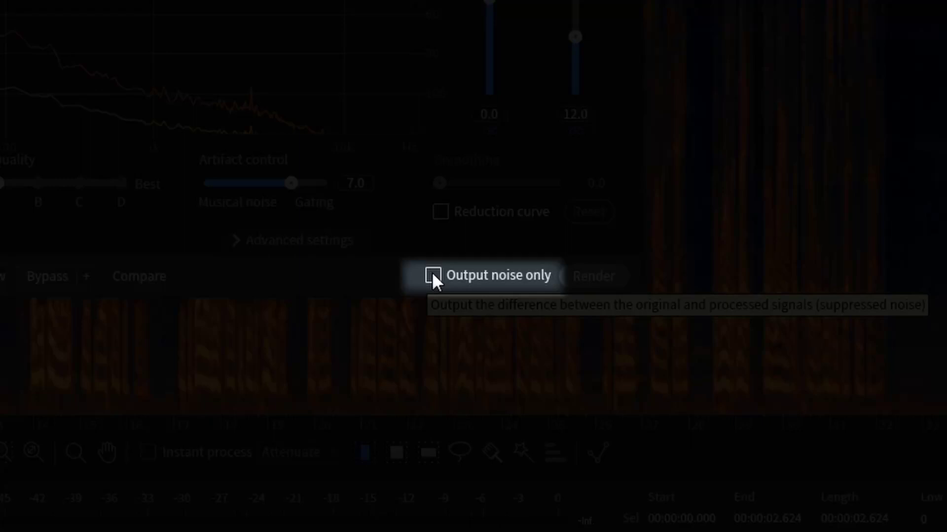
{"action": "left_click", "coordinate": [432, 272]}
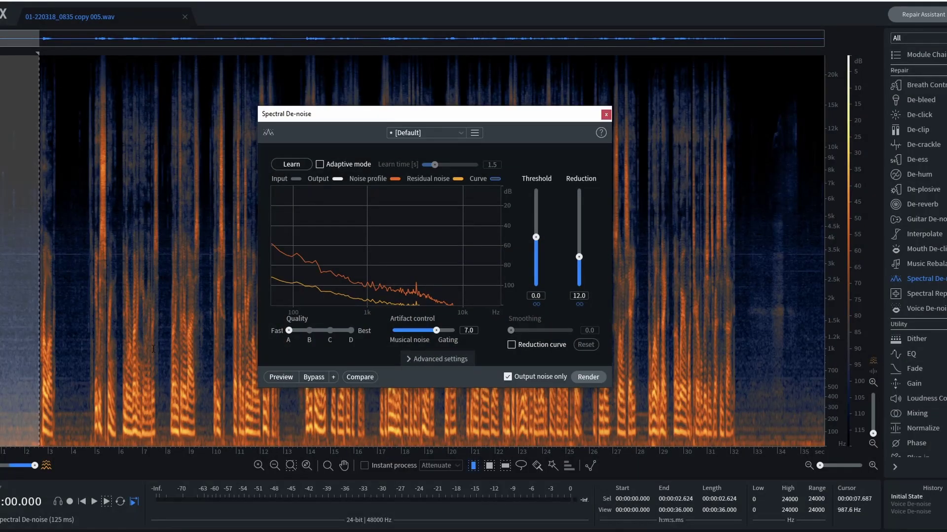
{"action": "left_click", "coordinate": [41, 346]}
Extend the selection to about 7.5 s, preview, set Reduction to 23.6 dB, disable Output noise only, and render
{"action": "left_click_drag", "start_coordinate": [41, 346], "coordinate": [157, 341]}
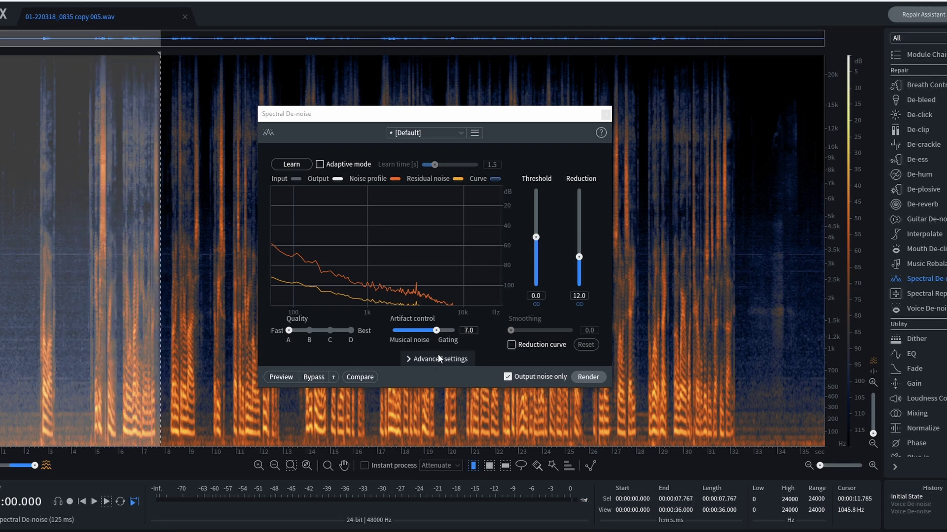
{"action": "left_click", "coordinate": [274, 377]}
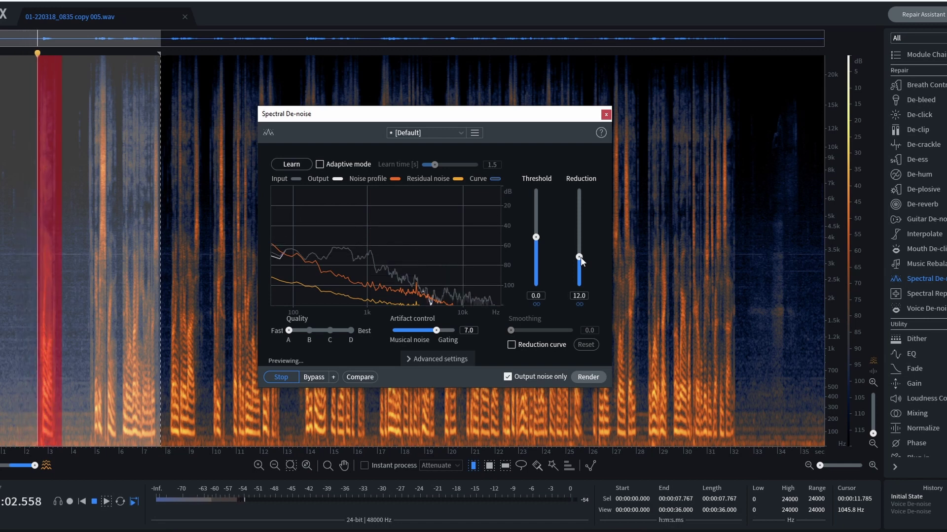
{"action": "left_click_drag", "start_coordinate": [579, 257], "coordinate": [579, 229]}
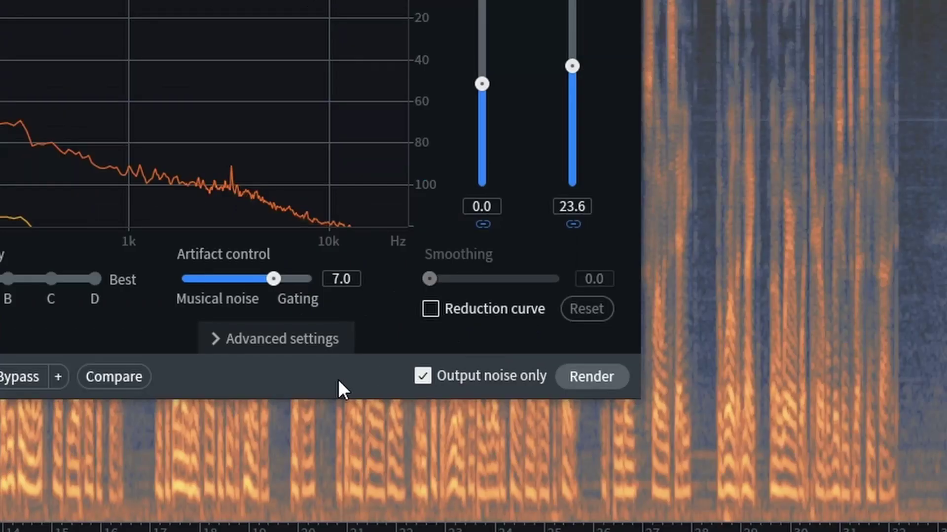
{"action": "left_click", "coordinate": [419, 378]}
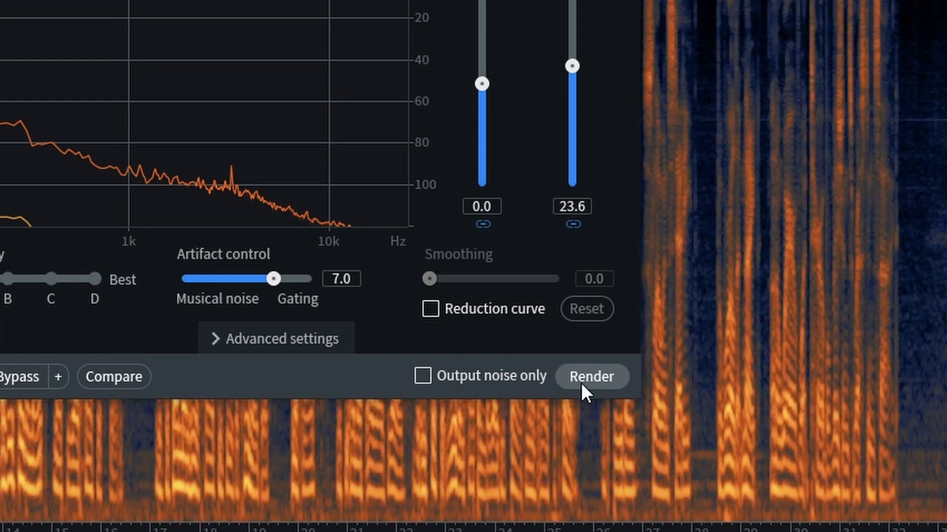
{"action": "left_click", "coordinate": [581, 382]}
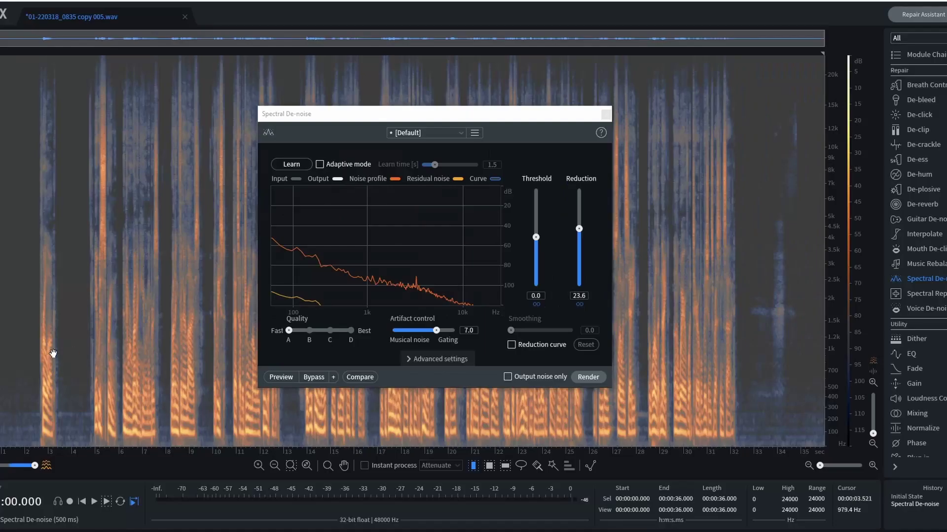
Play back the cleaned vocal from the start, including its first 2.5 seconds
{"action": "left_click", "coordinate": [7, 359]}
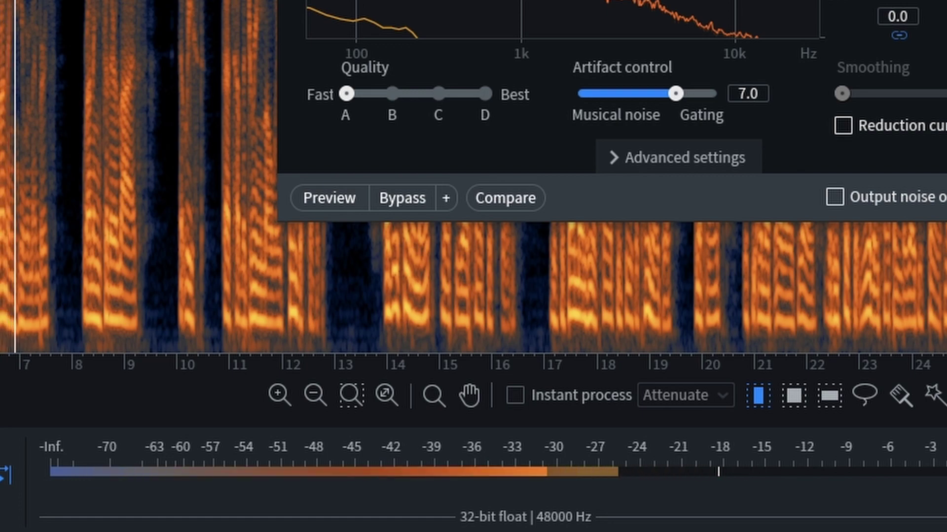
{"action": "key", "text": "space"}
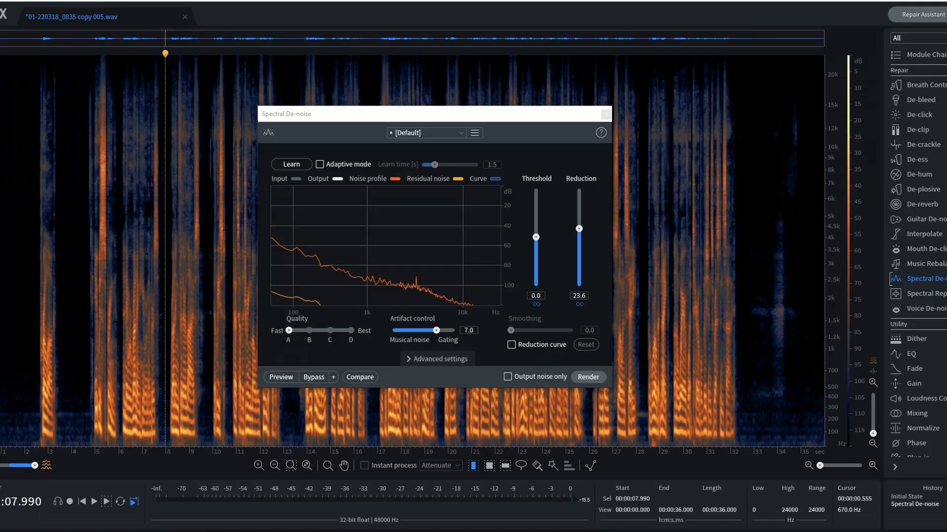
{"action": "left_click_drag", "start_coordinate": [5, 382], "coordinate": [37, 385]}
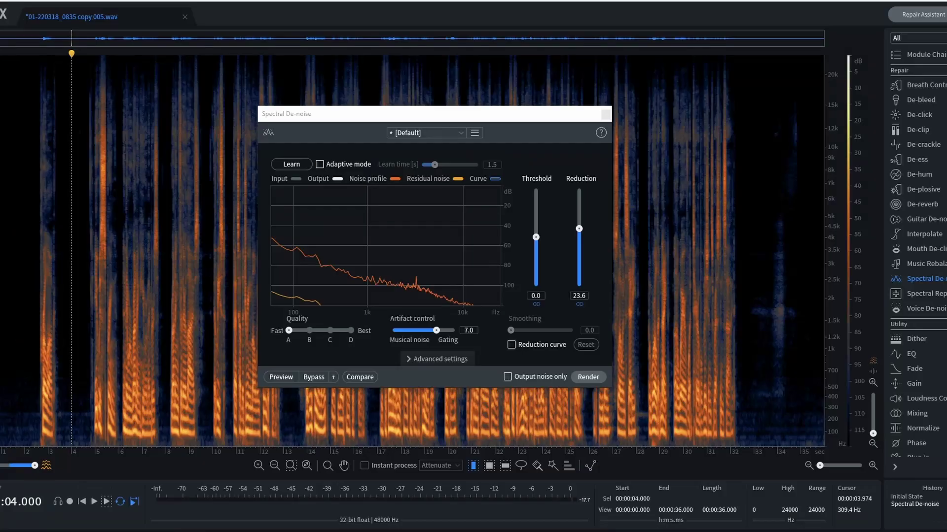
{"action": "key", "text": "space"}
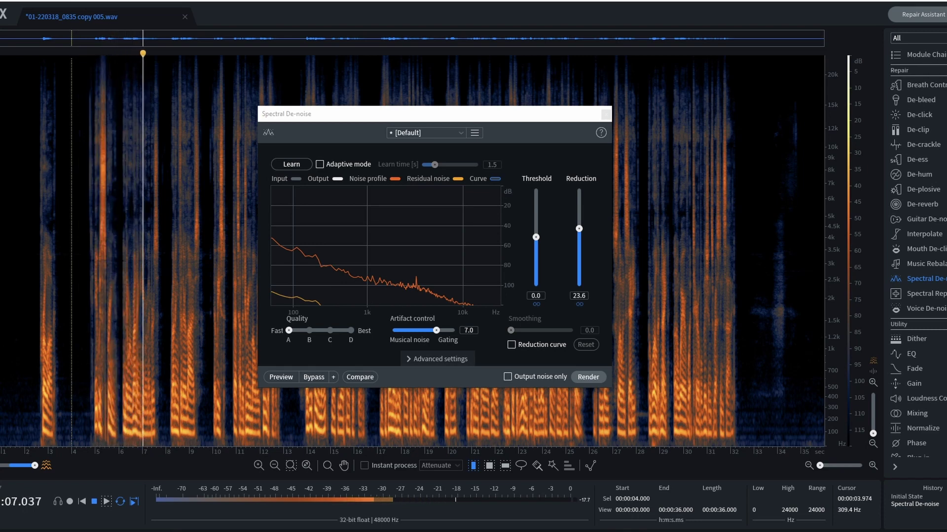
{"action": "key", "text": "space"}
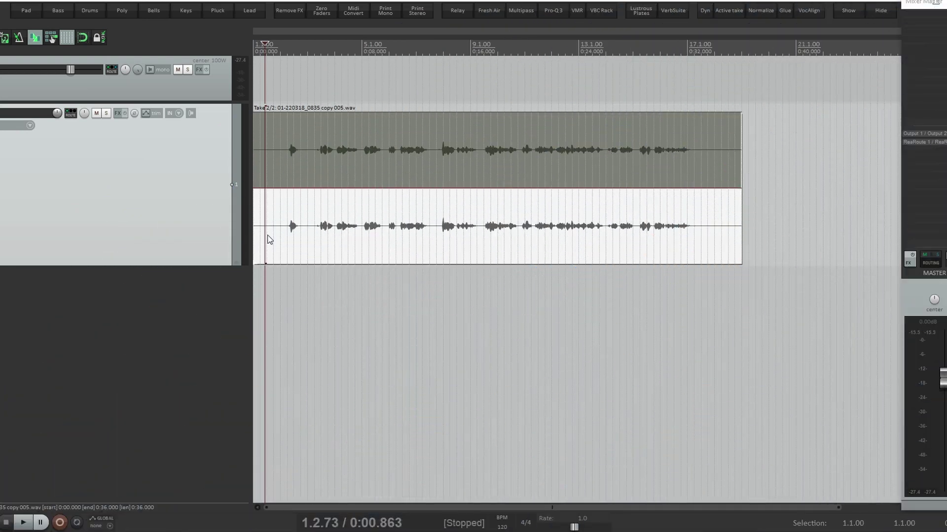
{"action": "left_click", "coordinate": [258, 173]}
{"action": "key", "text": "space"}
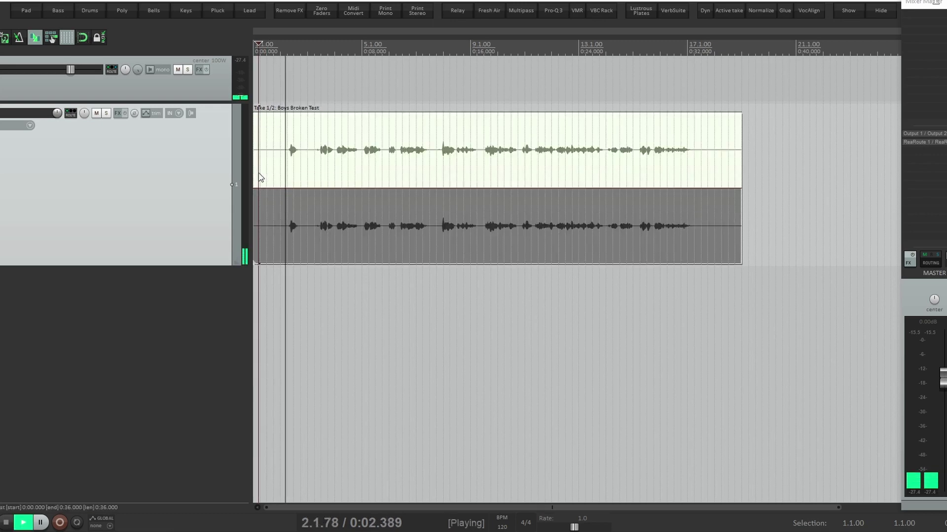
{"action": "key", "text": "space"}
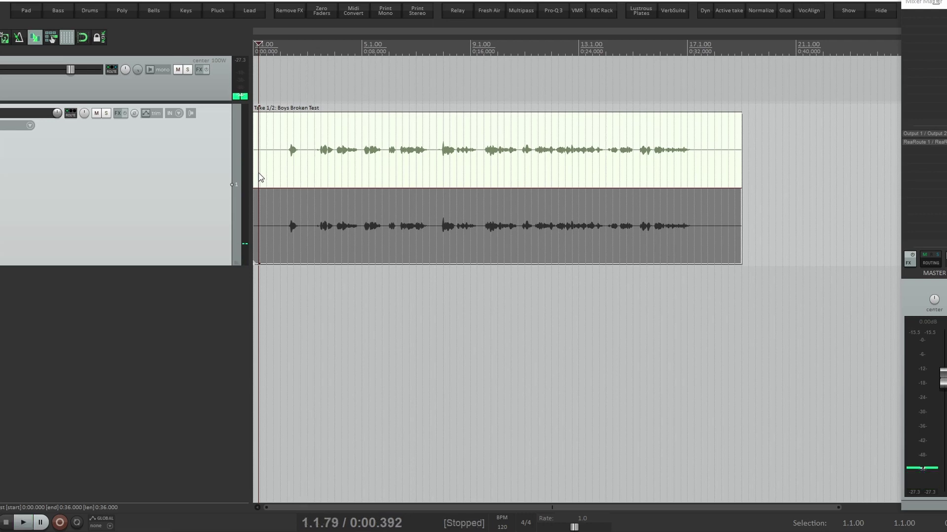
{"action": "left_click", "coordinate": [265, 205]}
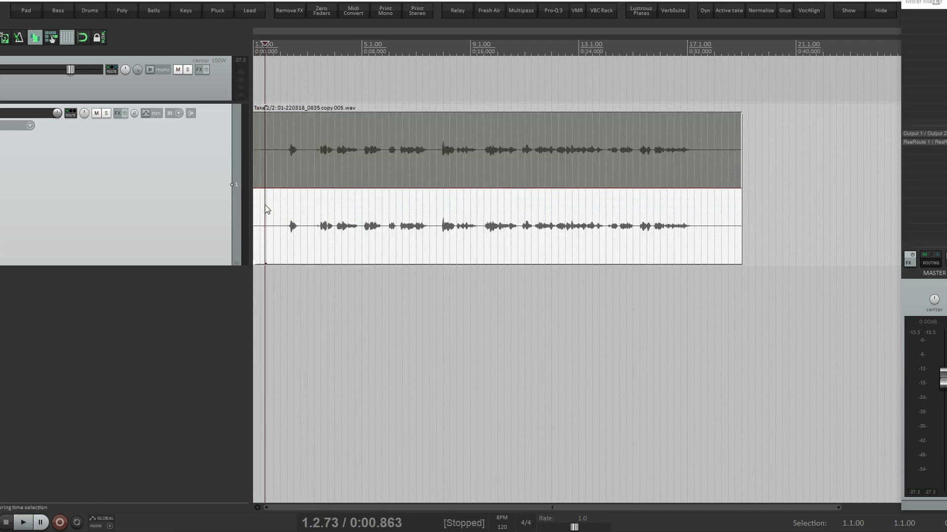
{"action": "key", "text": "space"}
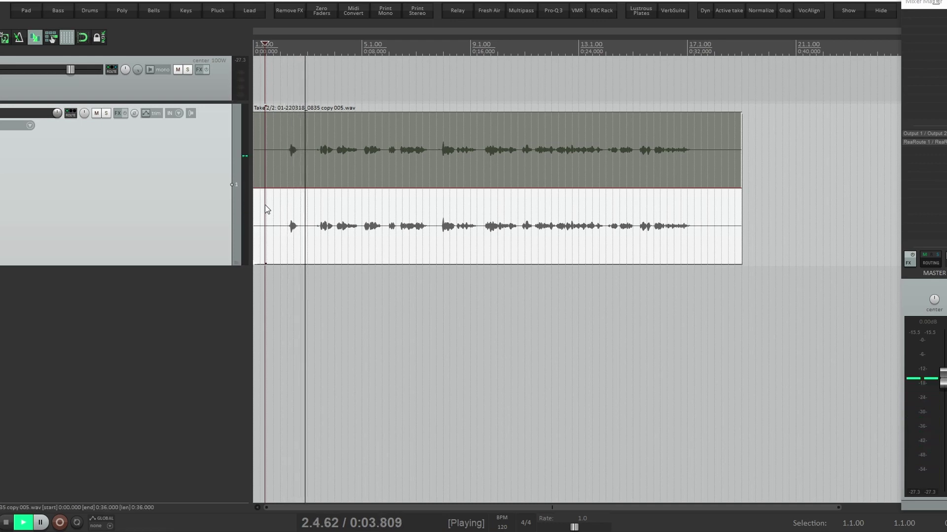
{"action": "key", "text": "space"}
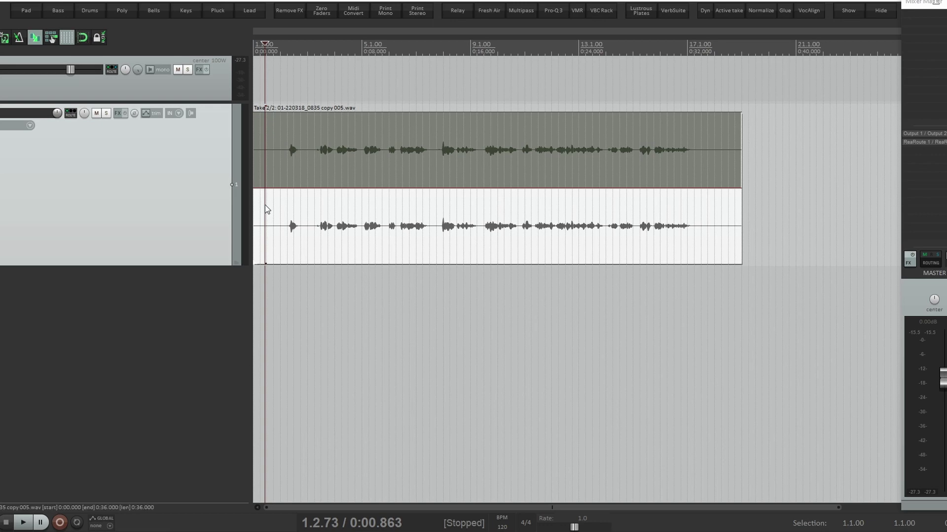
Crop the vocal item to the cleaned take 01-220318_0835 copy 005.wav and play it back
{"action": "key", "text": "alt+shift+t"}
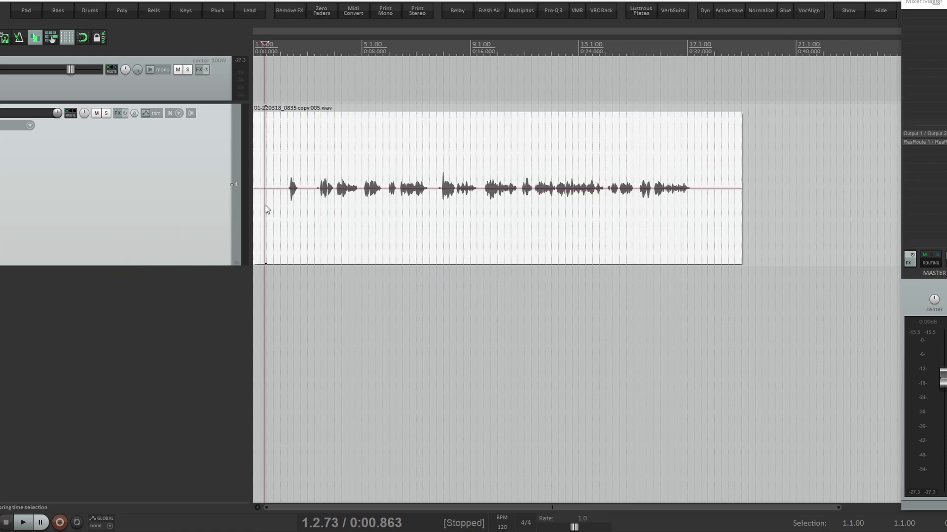
{"action": "key", "text": "space"}
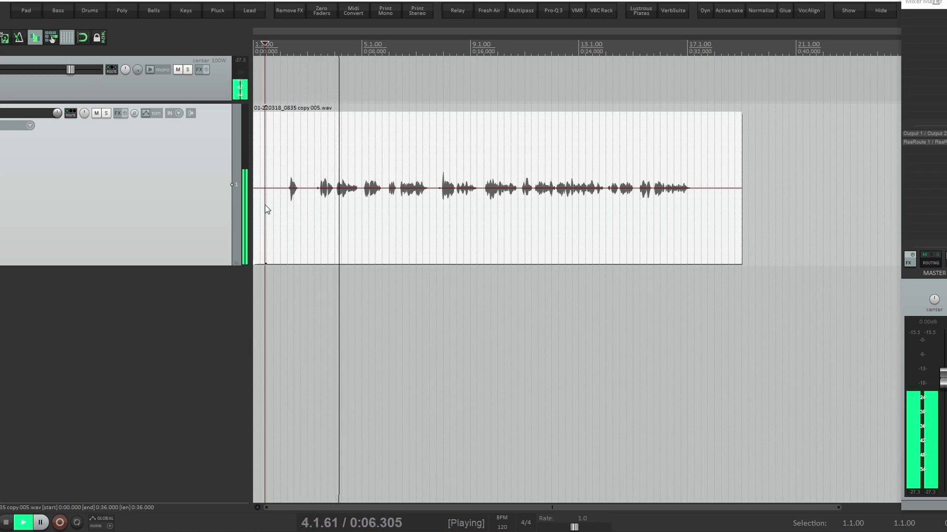
{"action": "key", "text": "space"}
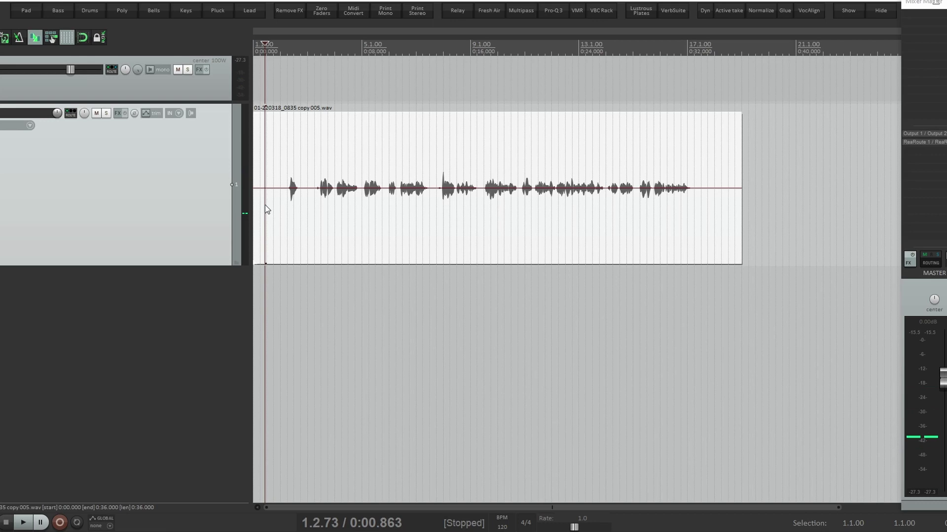